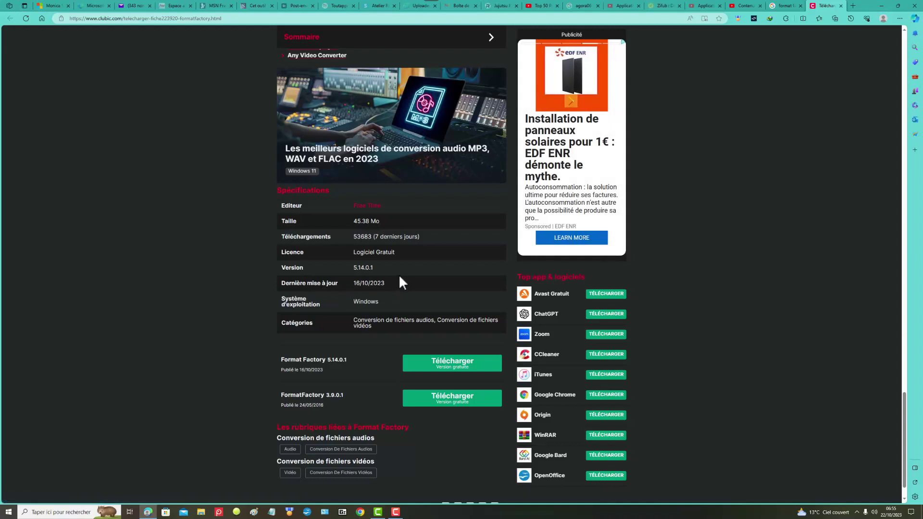
Uninstall FormatFactory 5.15.0.0 through the Control Panel's installed programs list and close the Control Panel window.
scroll(397, 276, "down", 2)
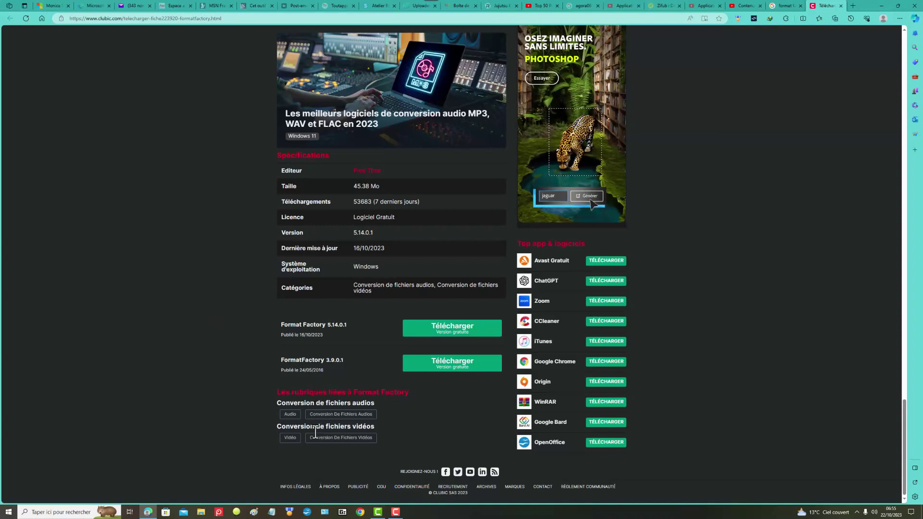
left_click(324, 512)
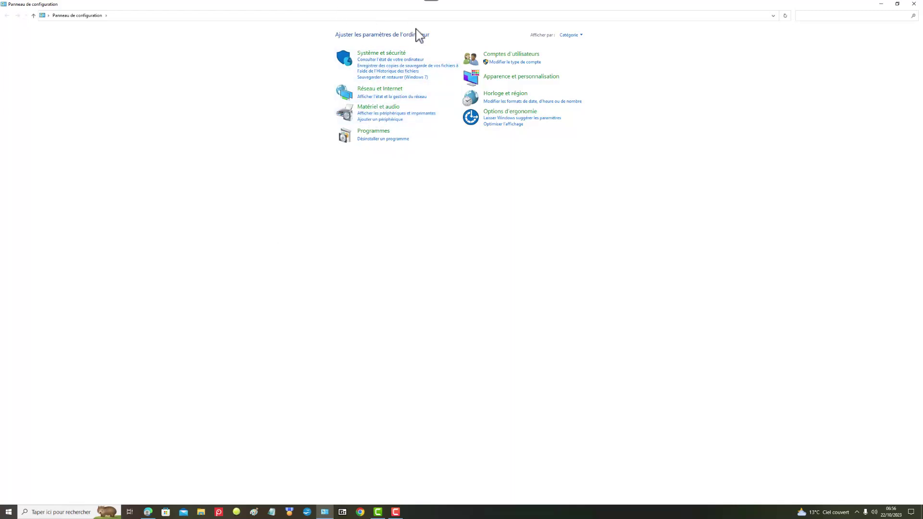
left_click(385, 140)
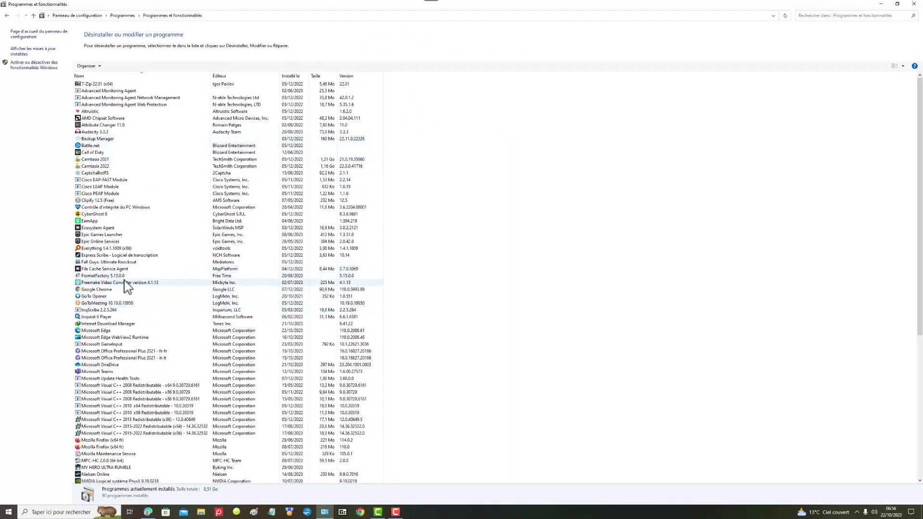
left_click(105, 280)
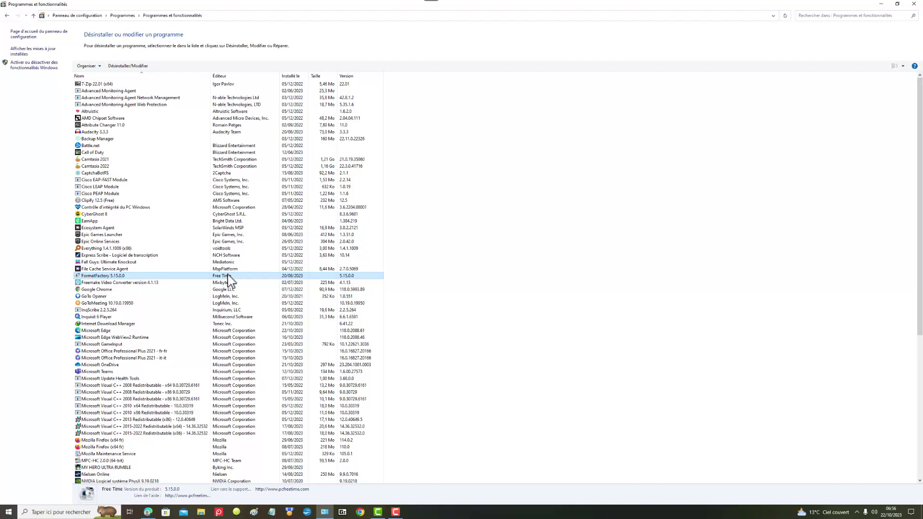
double_click(189, 275)
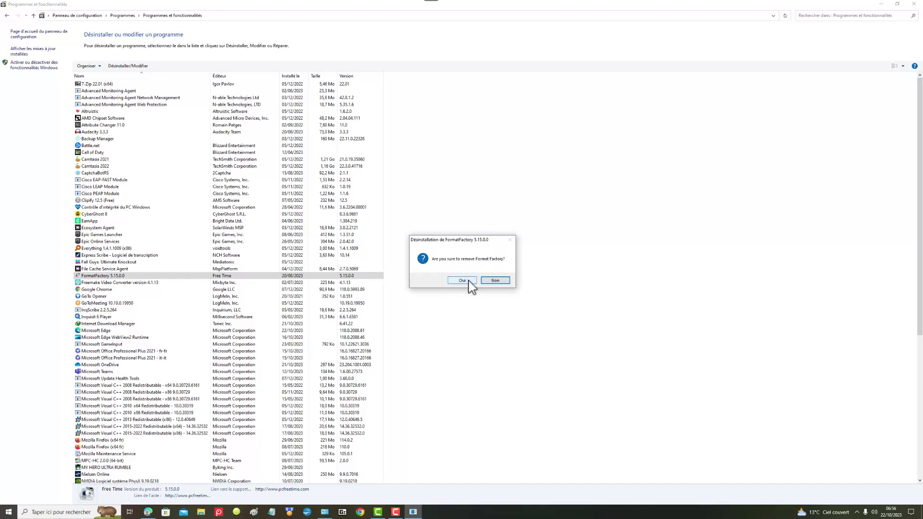
left_click(469, 282)
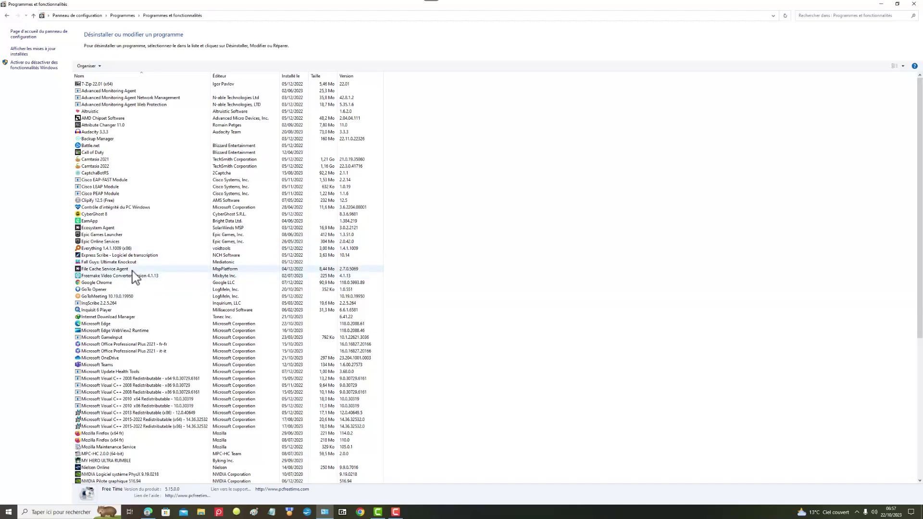
left_click(914, 4)
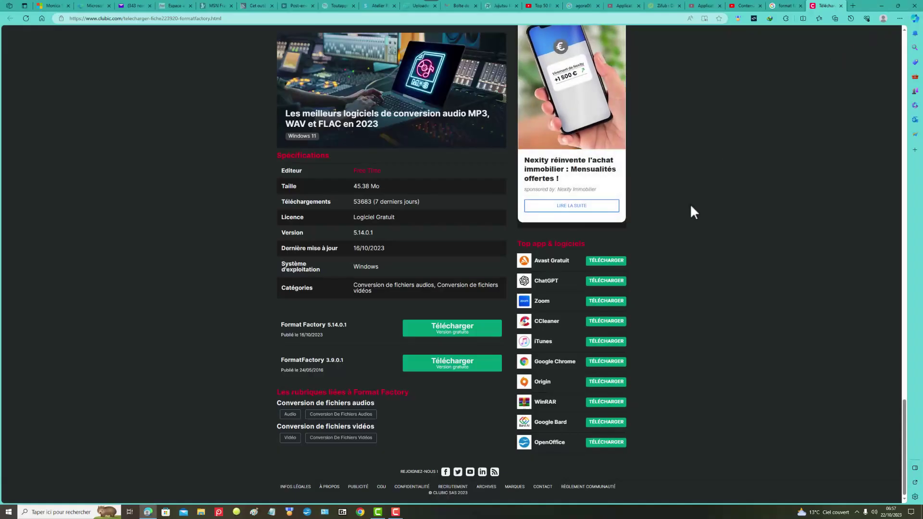
Download the free Format Factory 5.14.0.1 installer from Clubic via the publisher's download link, dismissing the advertisement.
left_click(448, 331)
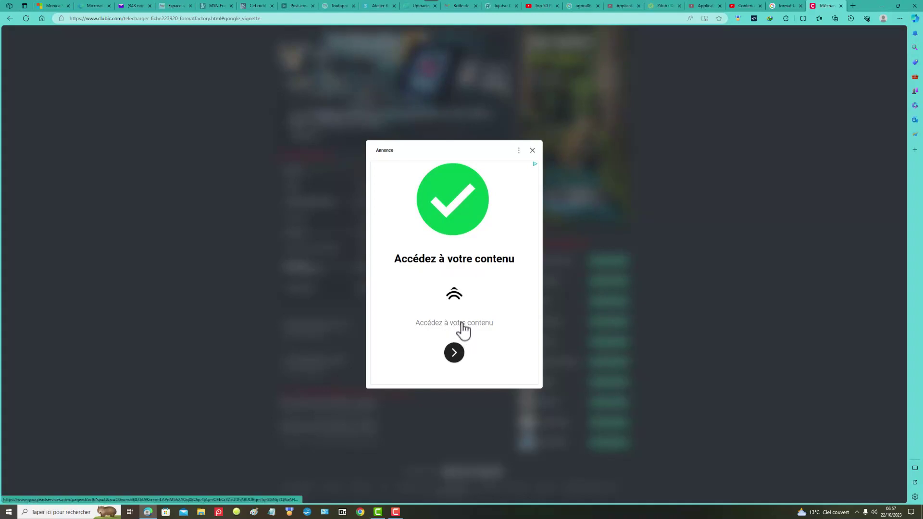
left_click(464, 325)
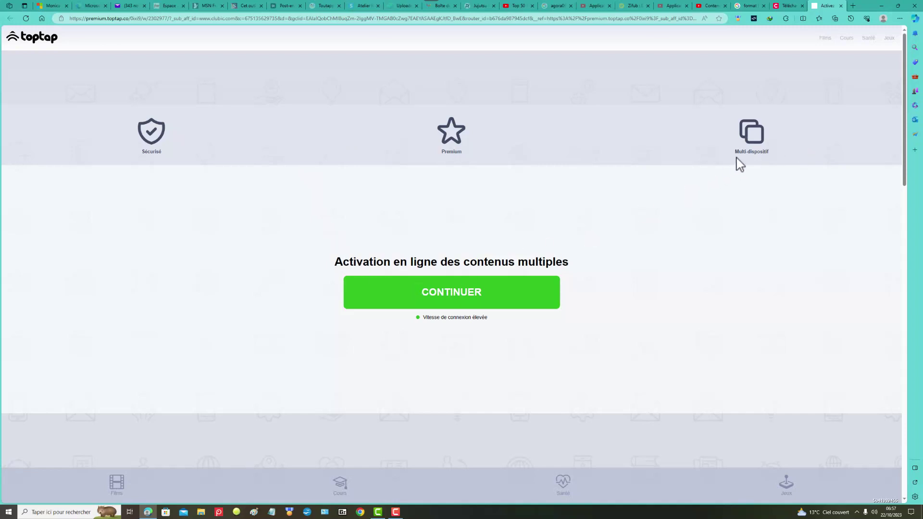
left_click(841, 5)
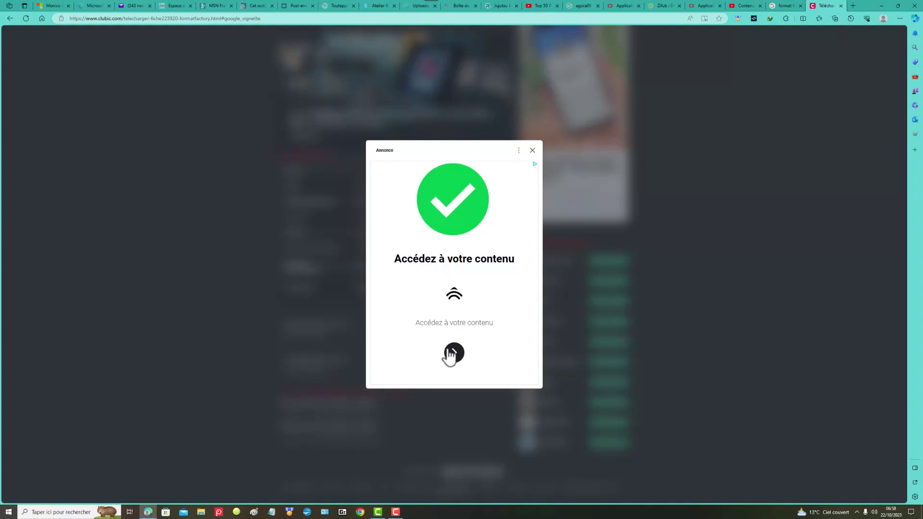
left_click(533, 151)
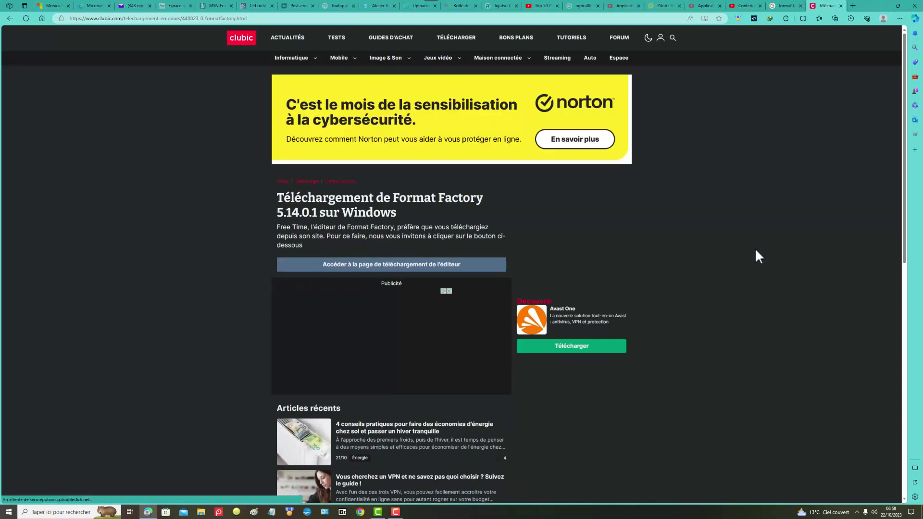
left_click(384, 266)
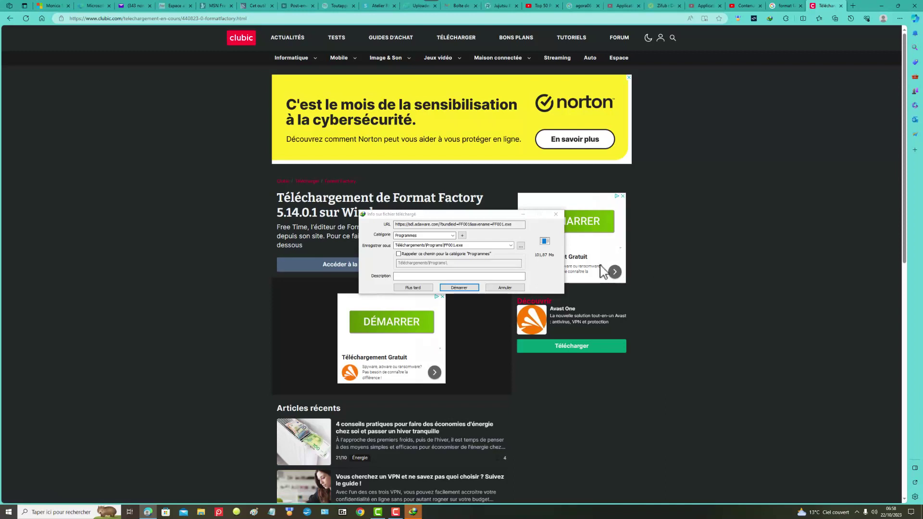
left_click(459, 288)
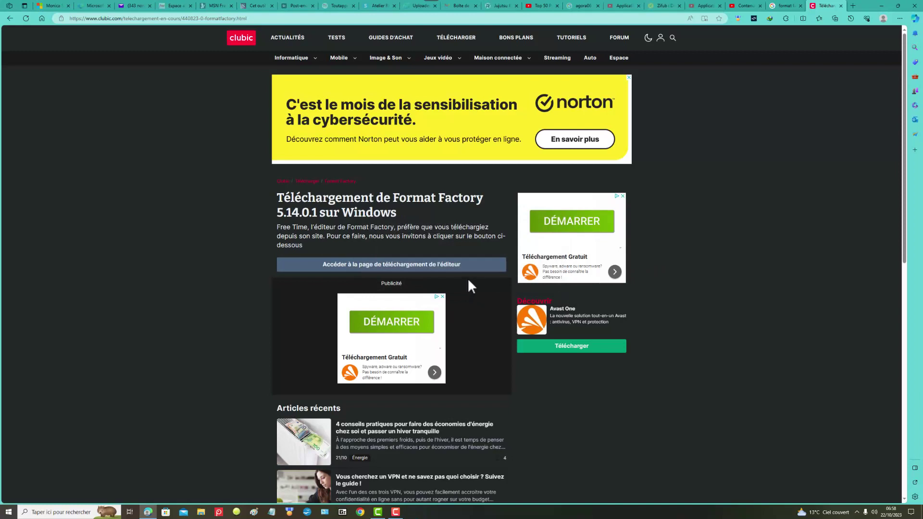
right_click(418, 242)
left_click(219, 240)
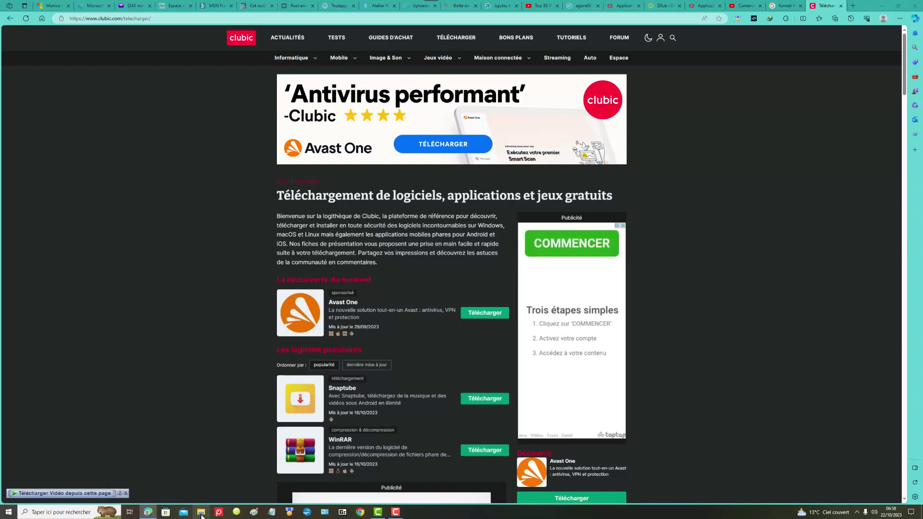
Run the FF001 installer from the Programs subfolder of Téléchargements and close the file explorer window.
left_click(201, 513)
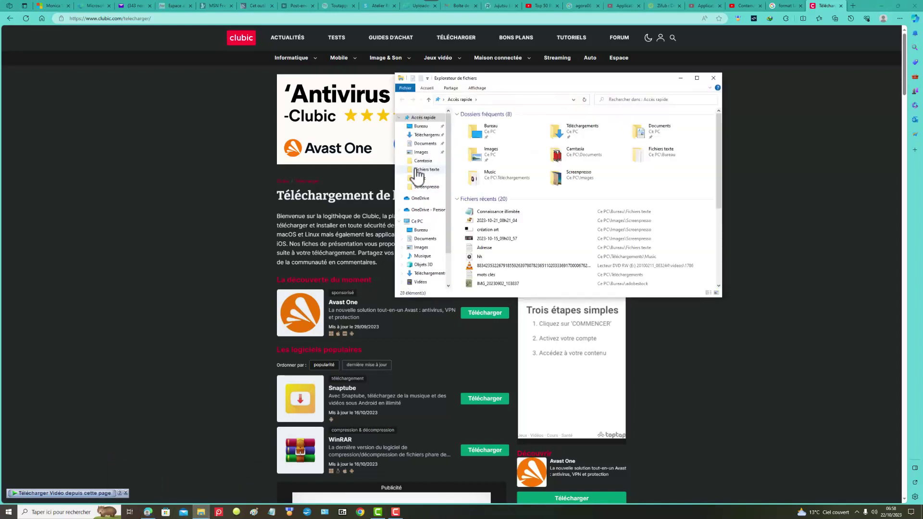
left_click(425, 135)
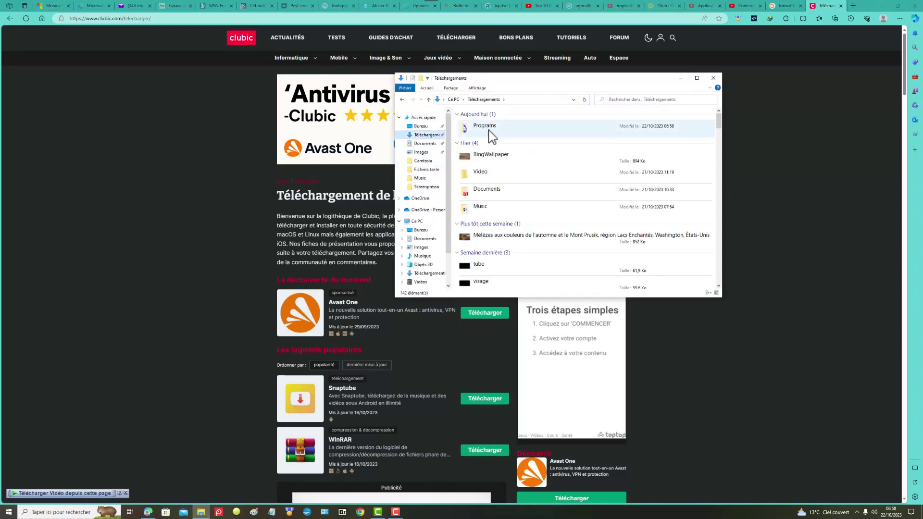
left_click(492, 132)
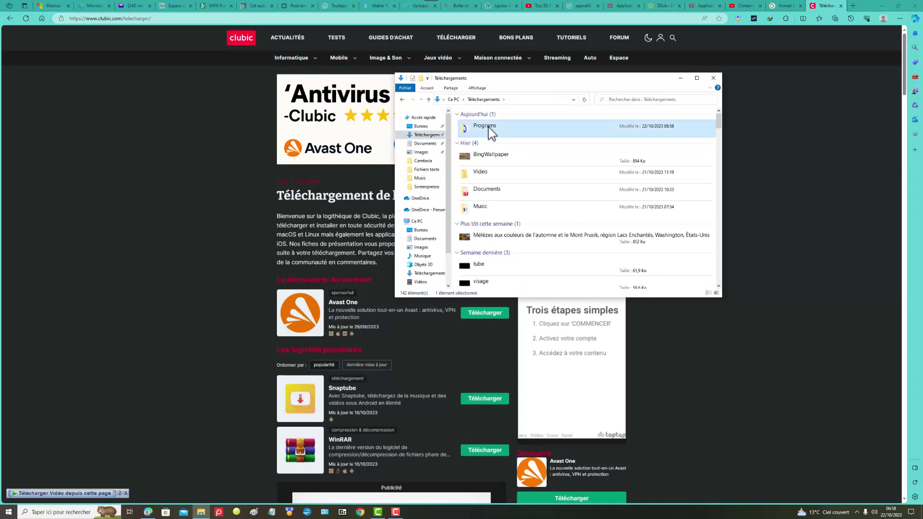
double_click(486, 129)
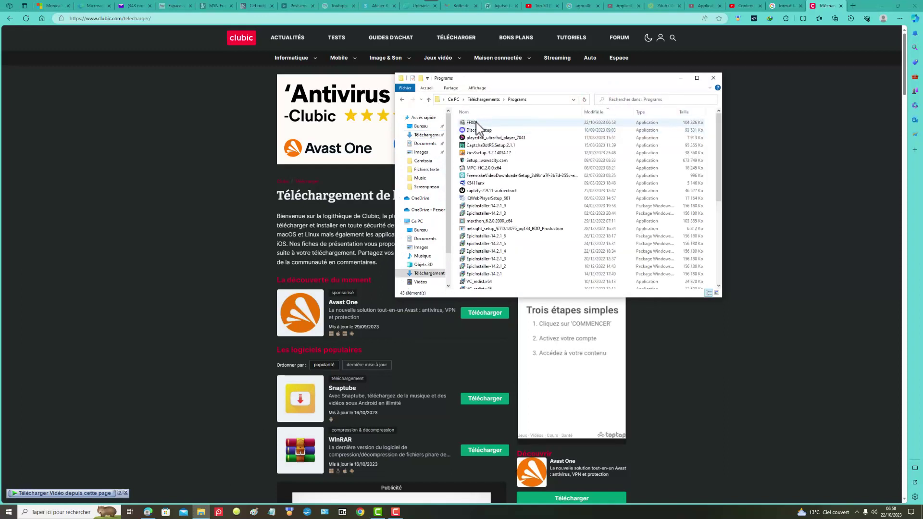
left_click(474, 122)
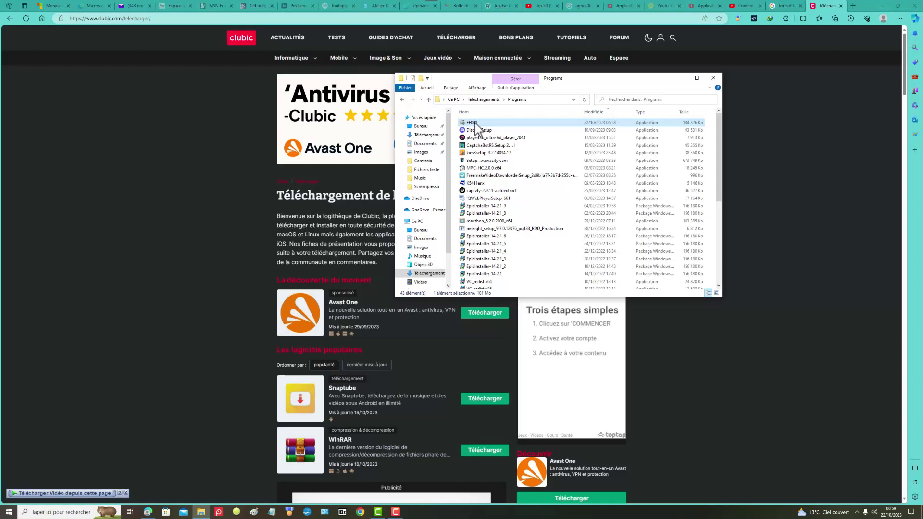
double_click(475, 123)
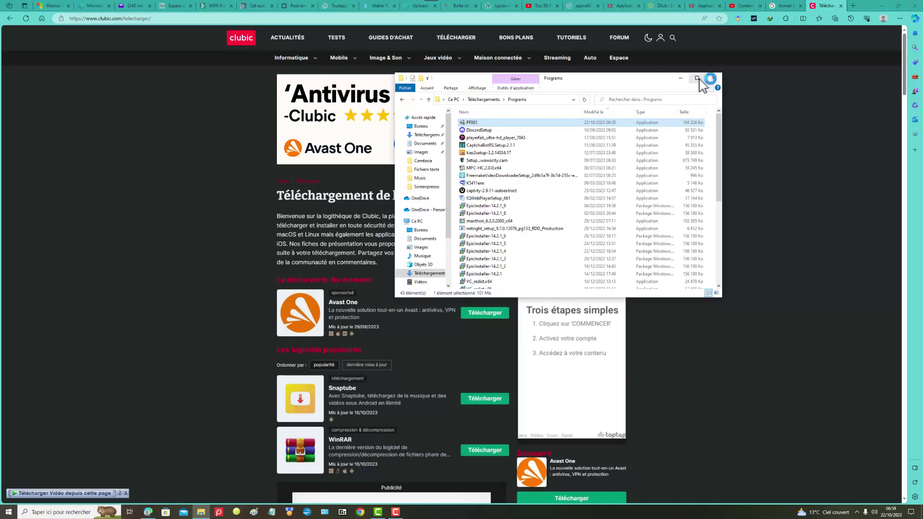
left_click(714, 79)
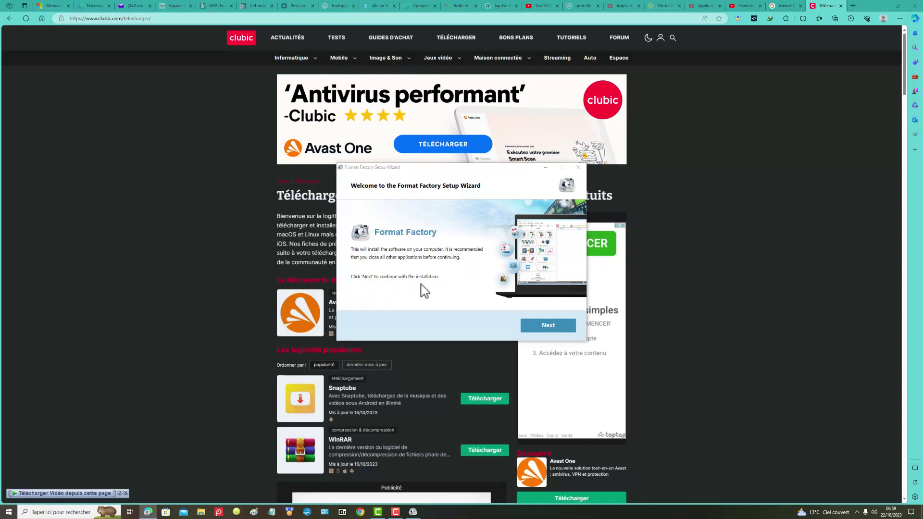
Accept the Format Factory licence agreement and keep C:\Program Files (x86)\FormatFactory as the installation folder.
left_click(548, 326)
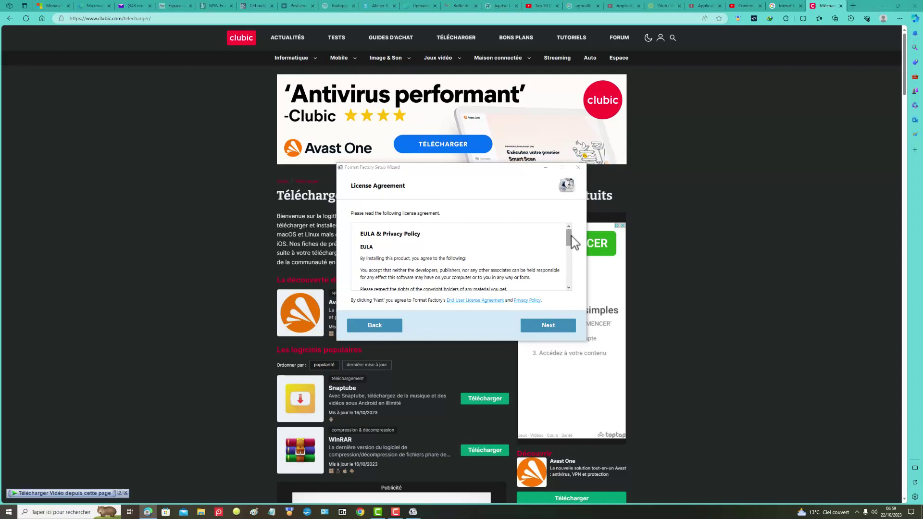
left_click_drag(571, 236, 569, 279)
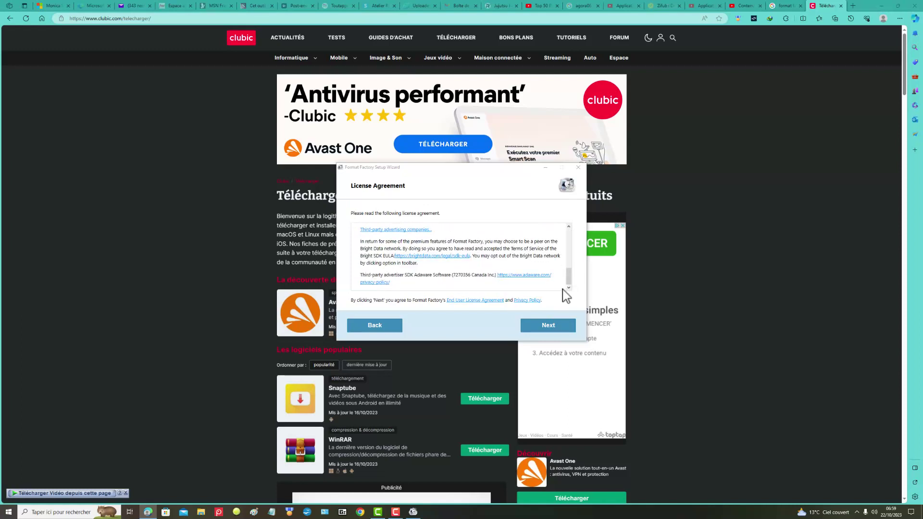
left_click(549, 325)
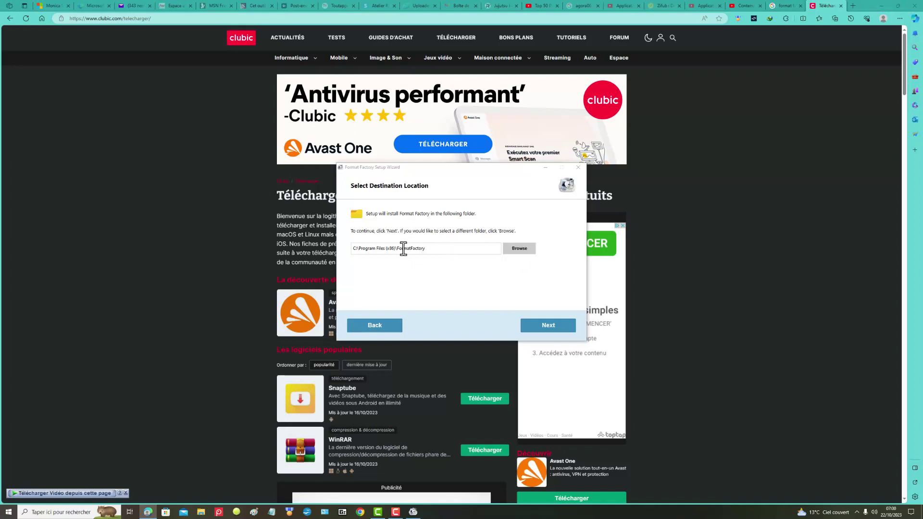
left_click(551, 327)
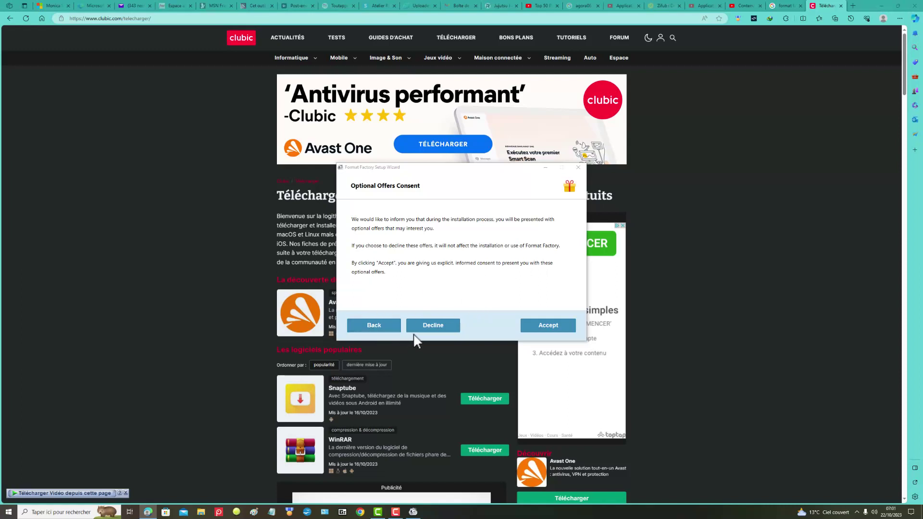
Decline the optional offers, choose the limited version without BrightData, and finish the setup with Launch Format Factory enabled.
left_click(454, 329)
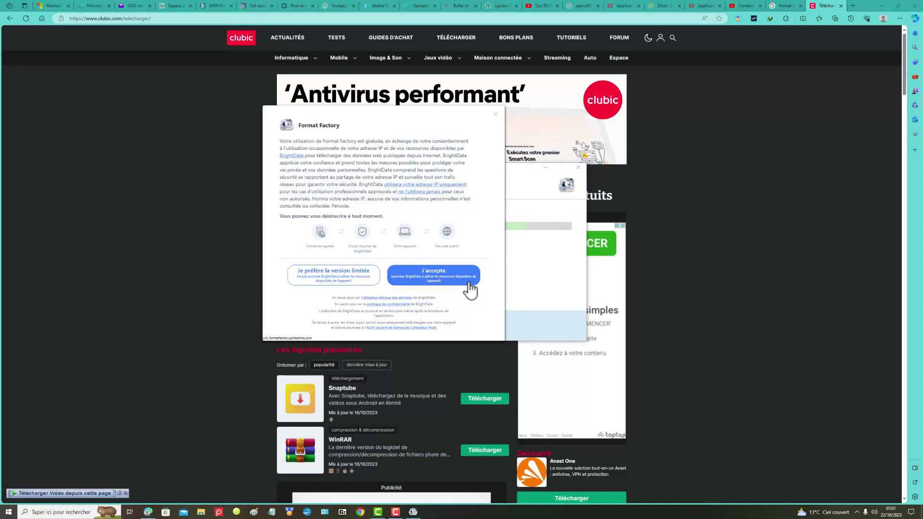
left_click(333, 278)
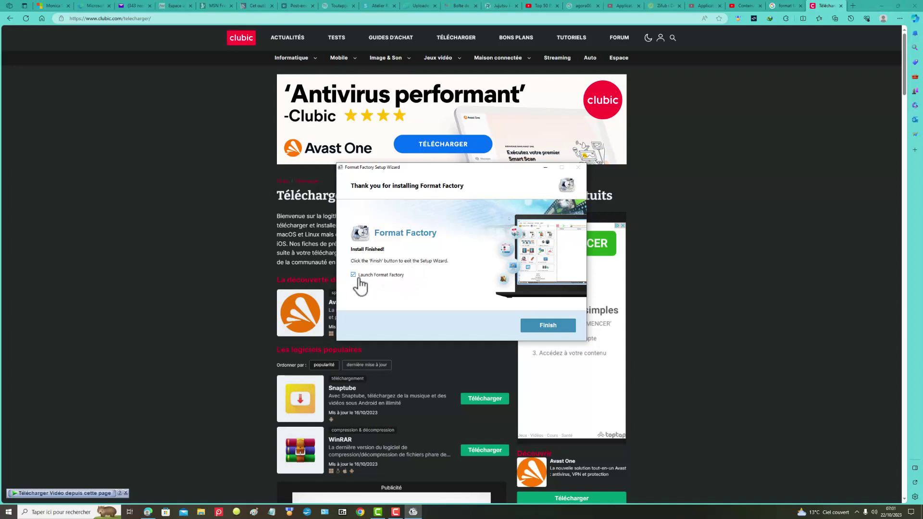
left_click(548, 327)
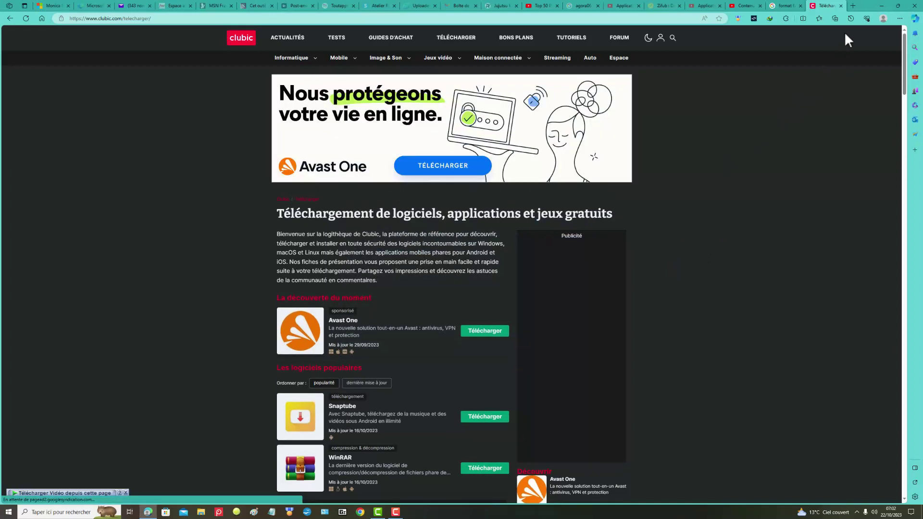
Minimize the browser and maximize the Format Factory window.
left_click(883, 6)
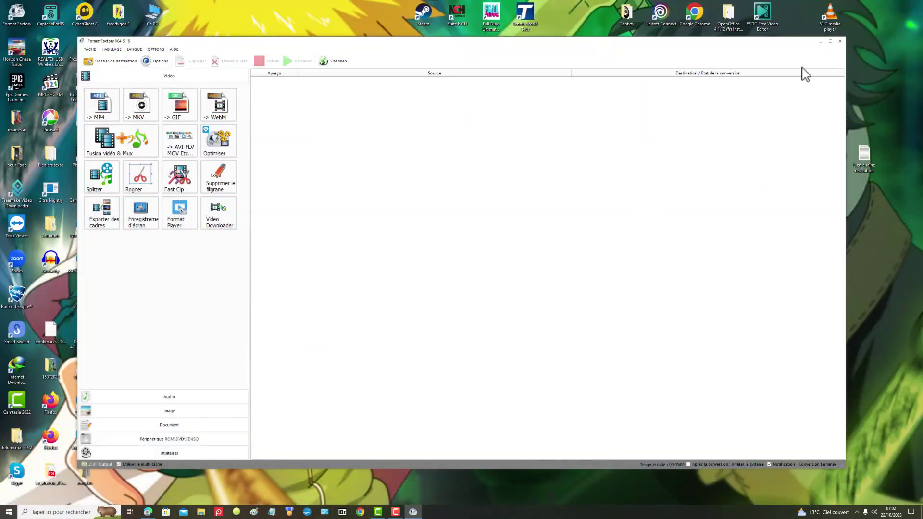
left_click(830, 42)
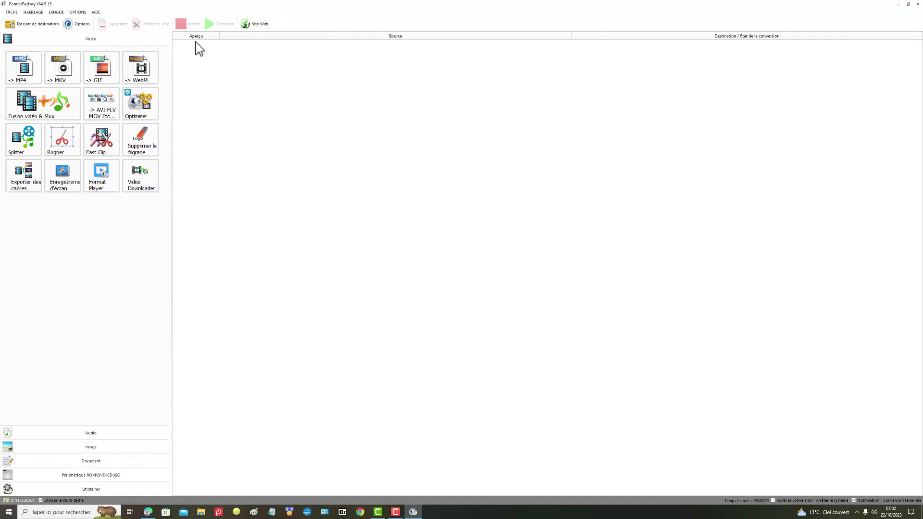
left_click(101, 68)
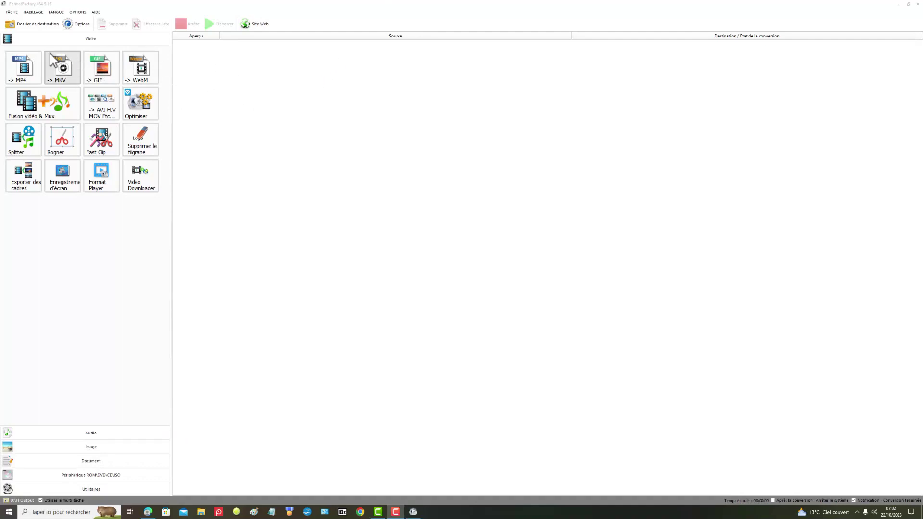
left_click(14, 12)
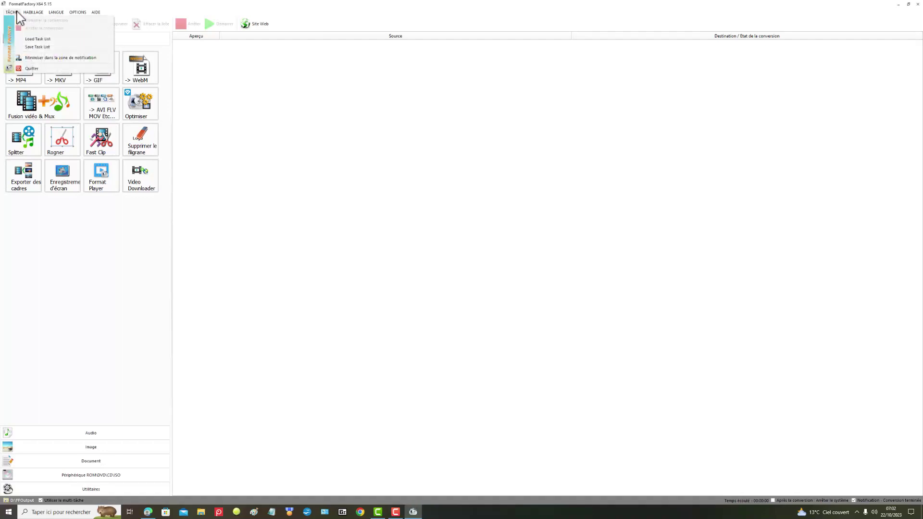
left_click(40, 14)
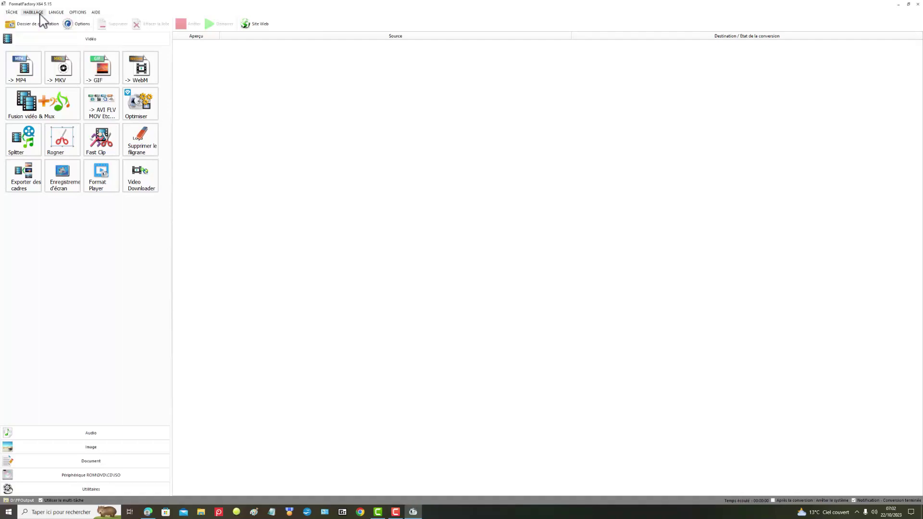
Examine the full list of supported interface languages and close it without choosing one.
left_click(61, 13)
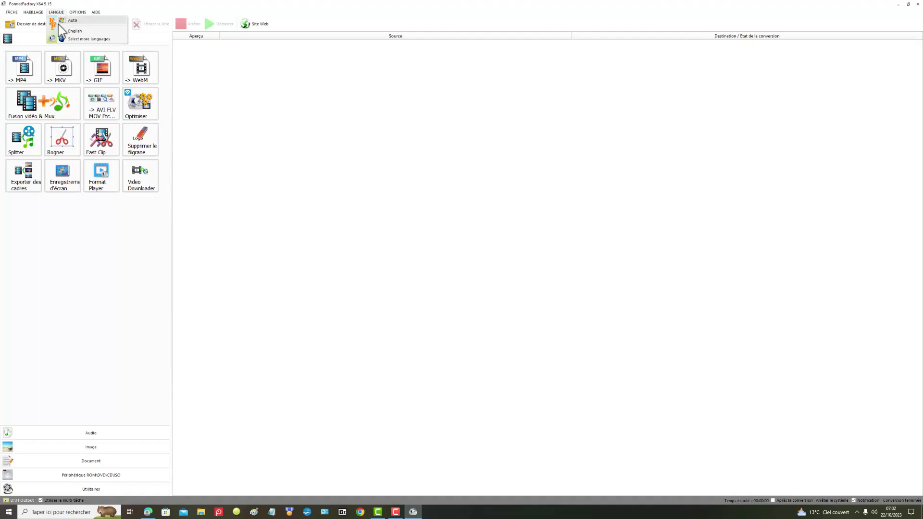
left_click(81, 41)
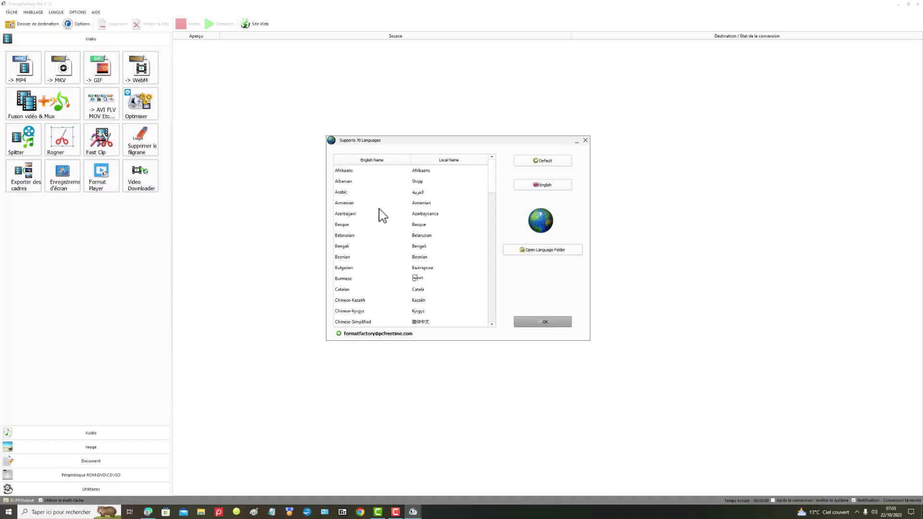
scroll(373, 199, "down", 7)
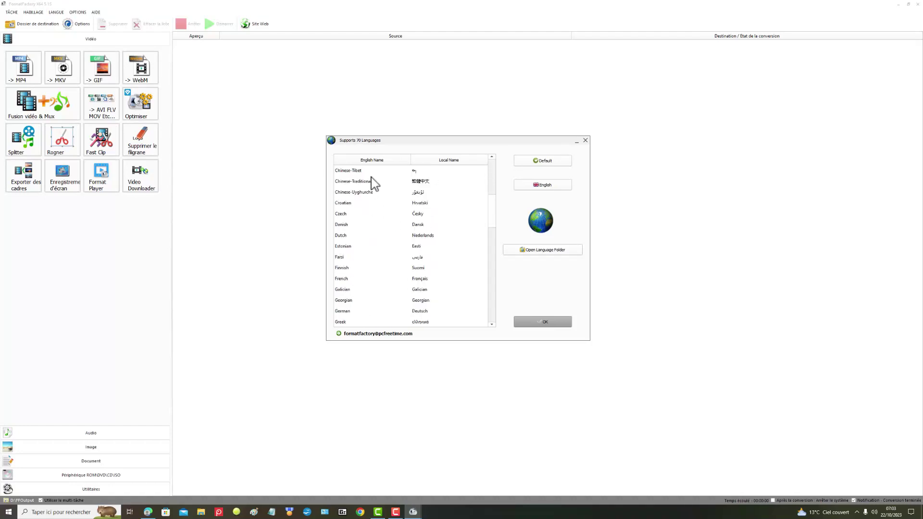
scroll(375, 183, "down", 9)
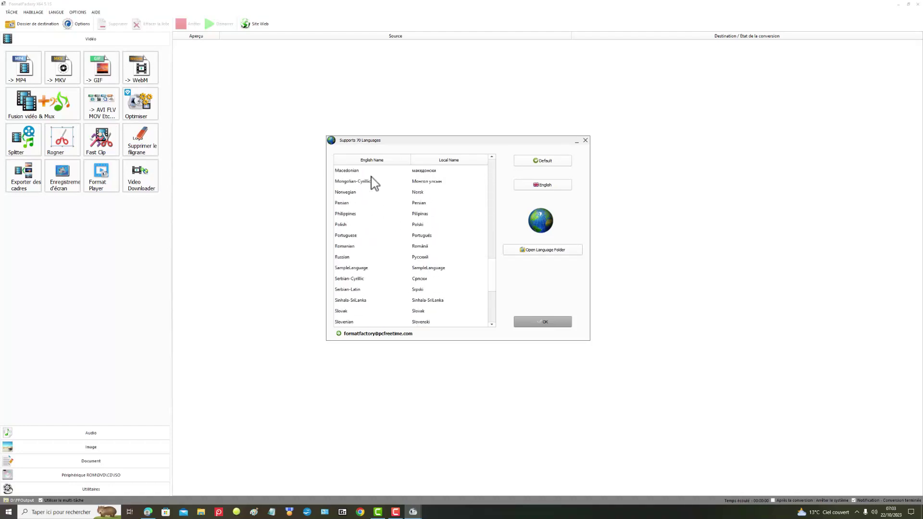
scroll(375, 183, "down", 1)
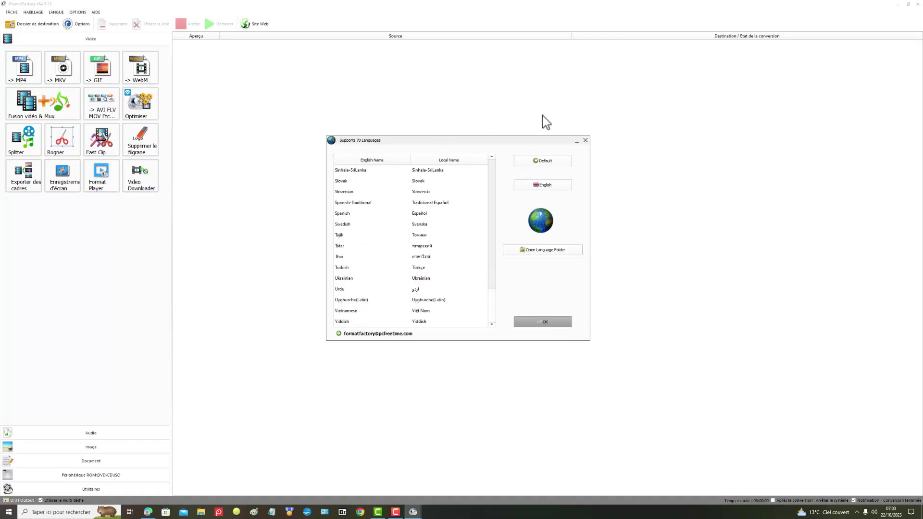
left_click(586, 141)
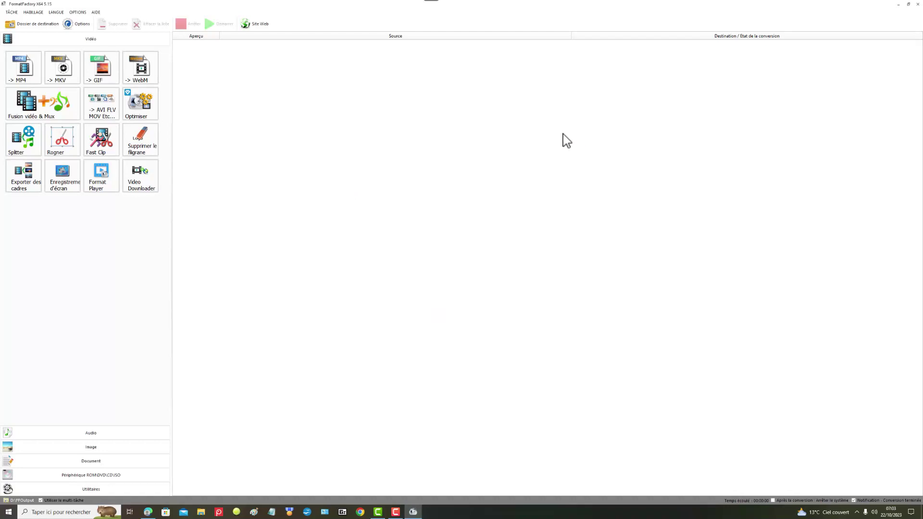
Examine the general options for destination folder, post-conversion actions, sounds and system, toggling Arrêter le système on and off, and close the dialog.
left_click(77, 12)
mouse_move(95, 12)
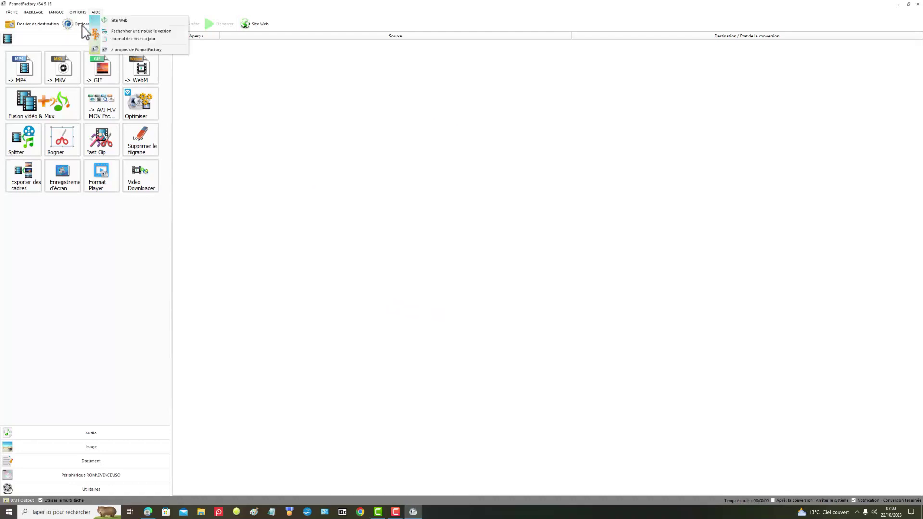
left_click(87, 31)
left_click(86, 32)
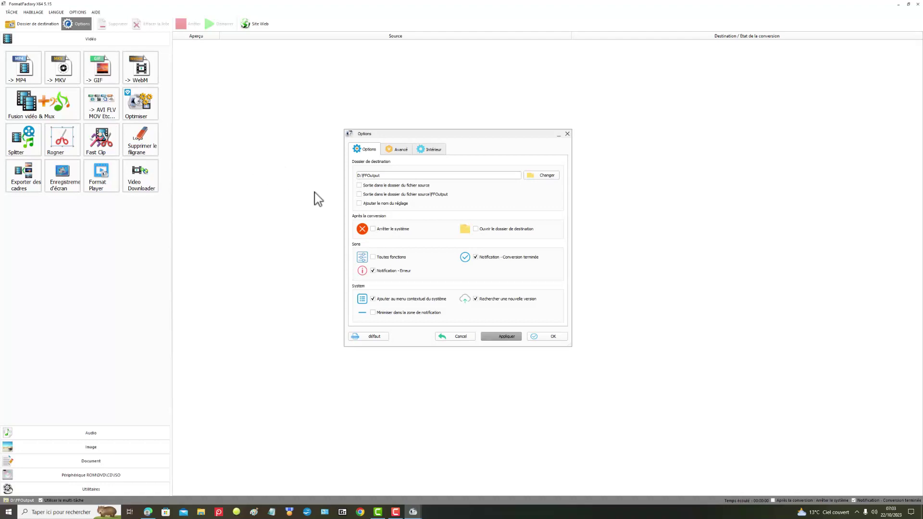
left_click(373, 229)
left_click(373, 229)
left_click(567, 134)
Check for a new Format Factory version, download FormatFactory 5.15.0.0 with the built-in updater, and dismiss the updater once the download completes.
left_click(99, 13)
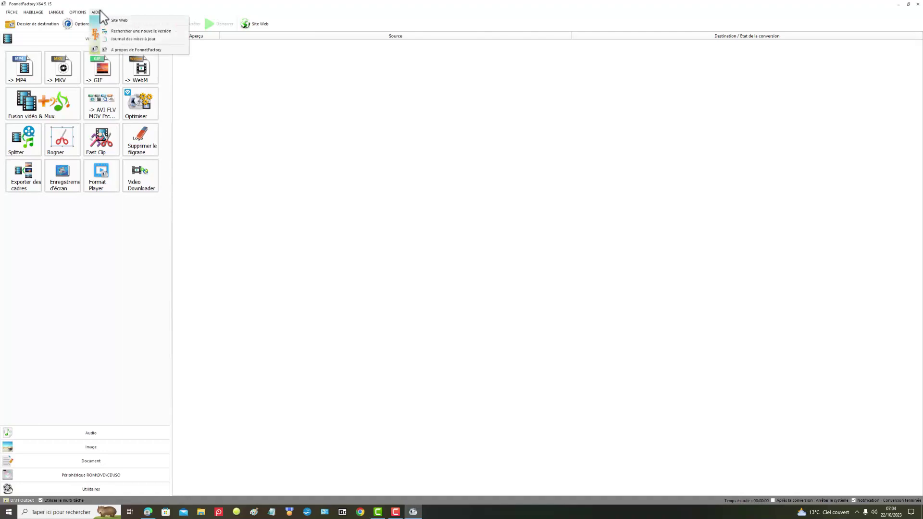
left_click(138, 32)
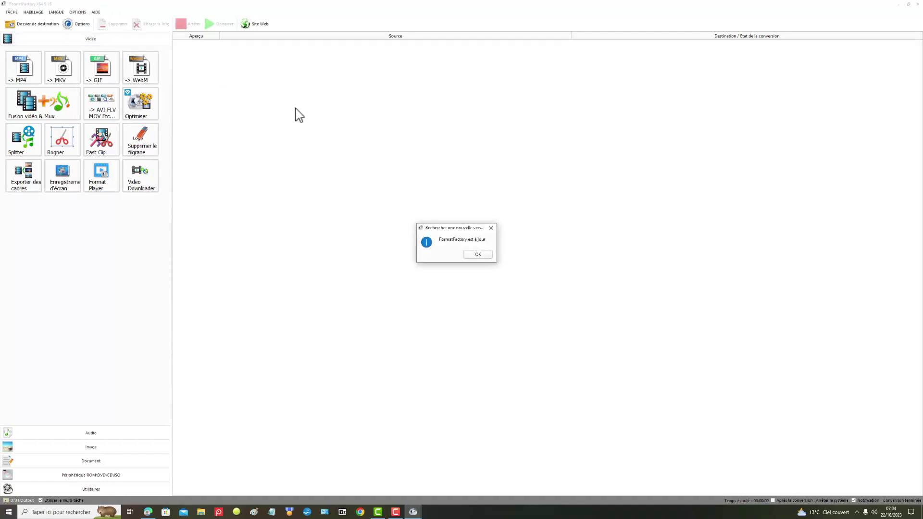
left_click(491, 229)
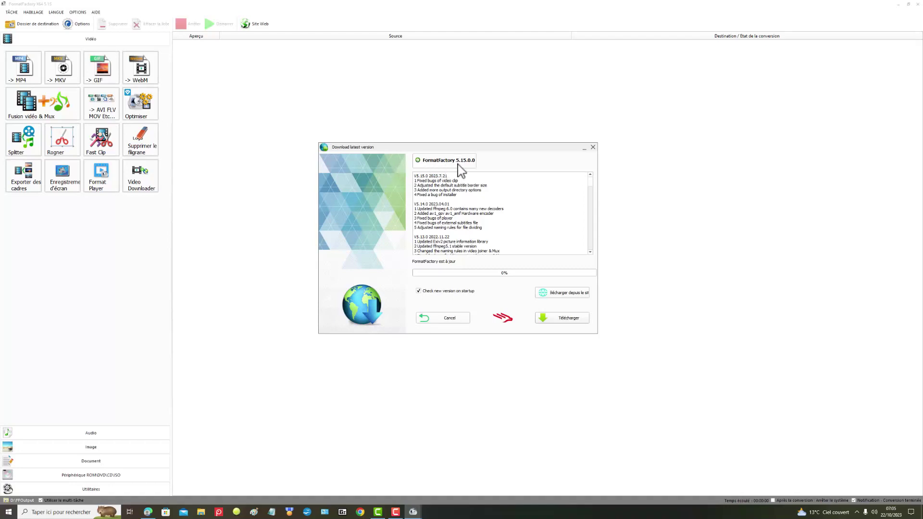
left_click(572, 325)
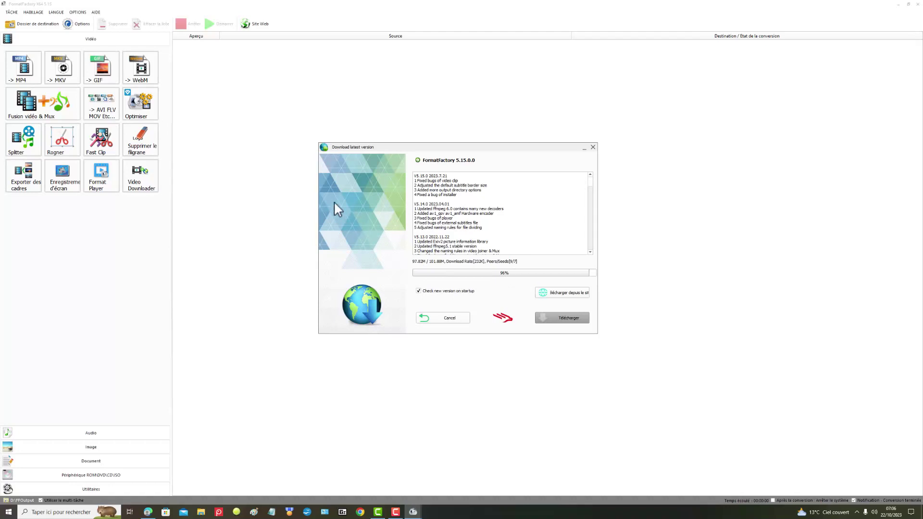
left_click(589, 217)
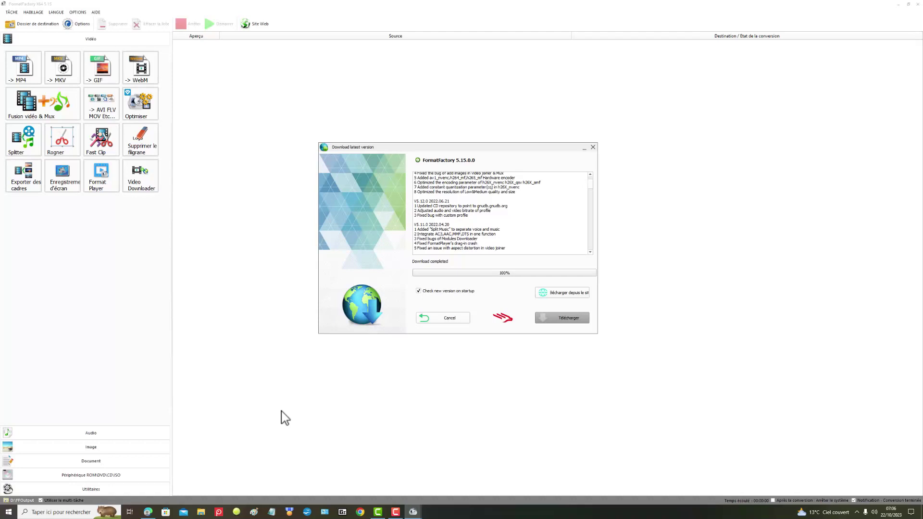
left_click(439, 317)
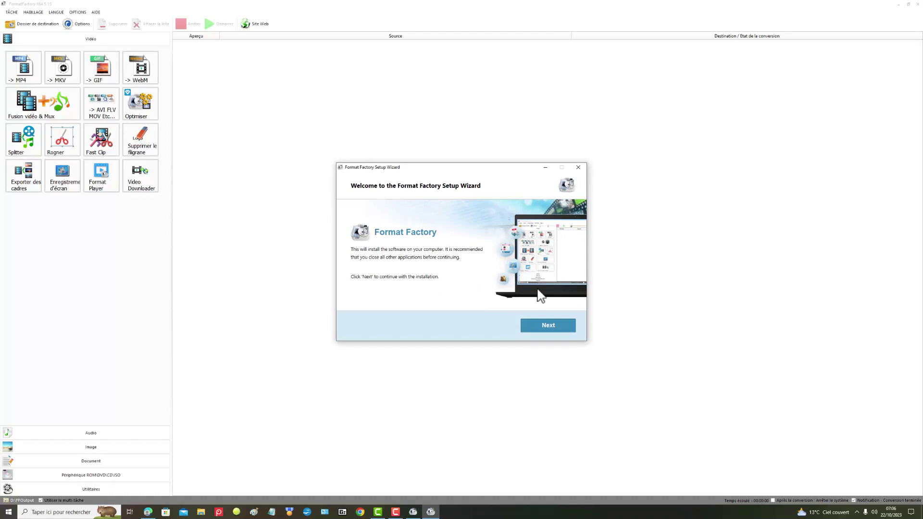
Reinstall Format Factory in C:\Program Files (x86)\FormatFactory, accepting the licence, declining optional offers, and finishing with Launch Format Factory enabled.
left_click(550, 326)
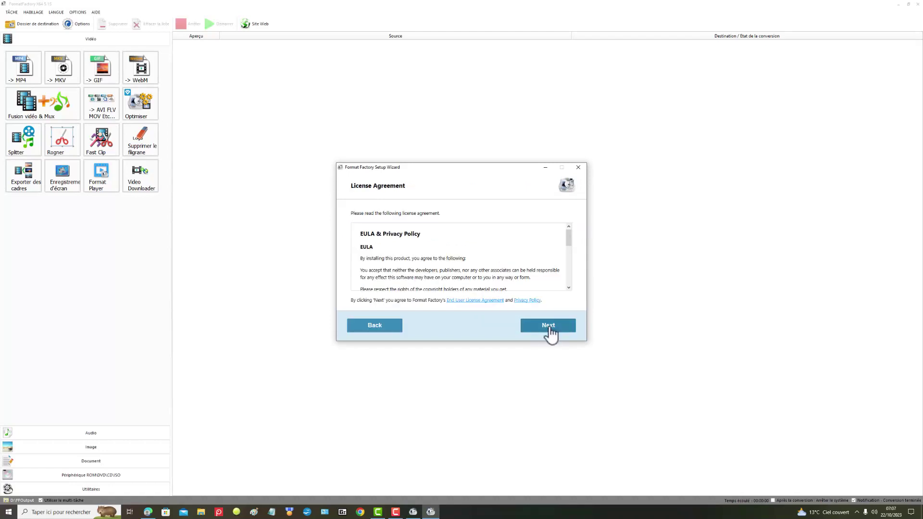
left_click(550, 334)
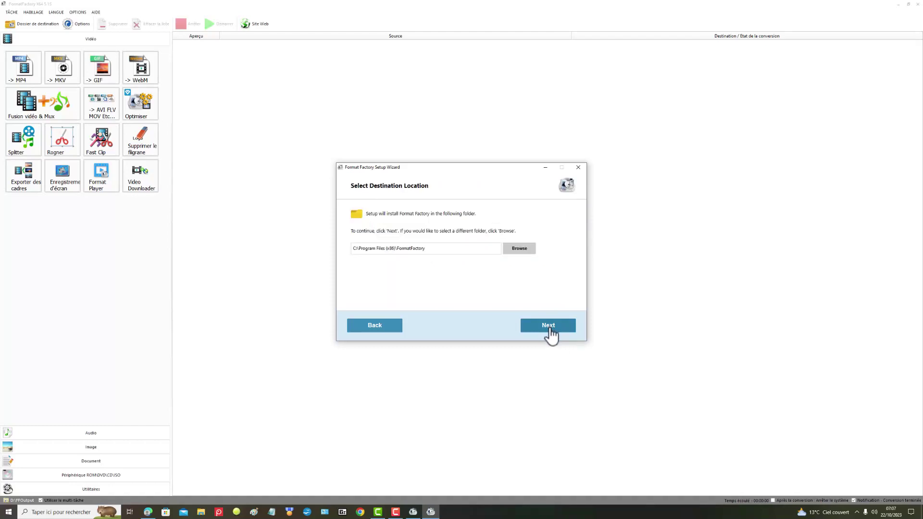
left_click(551, 334)
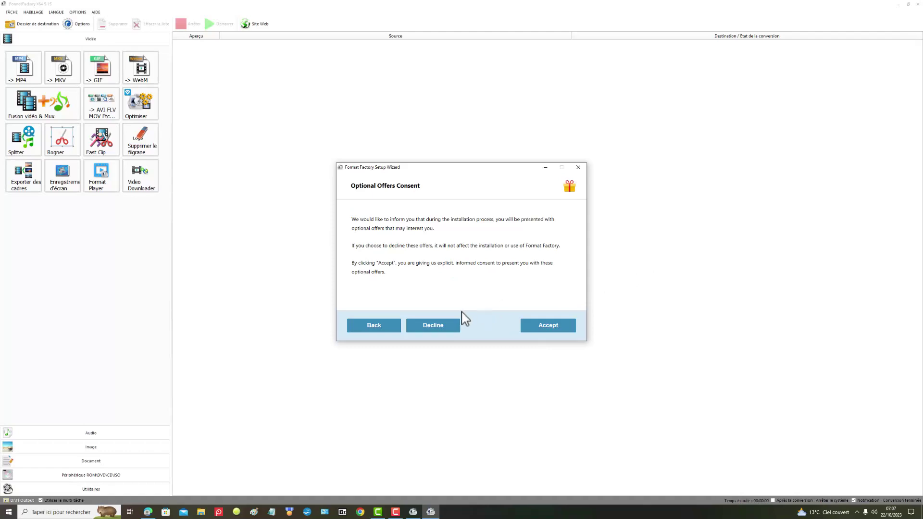
left_click(433, 326)
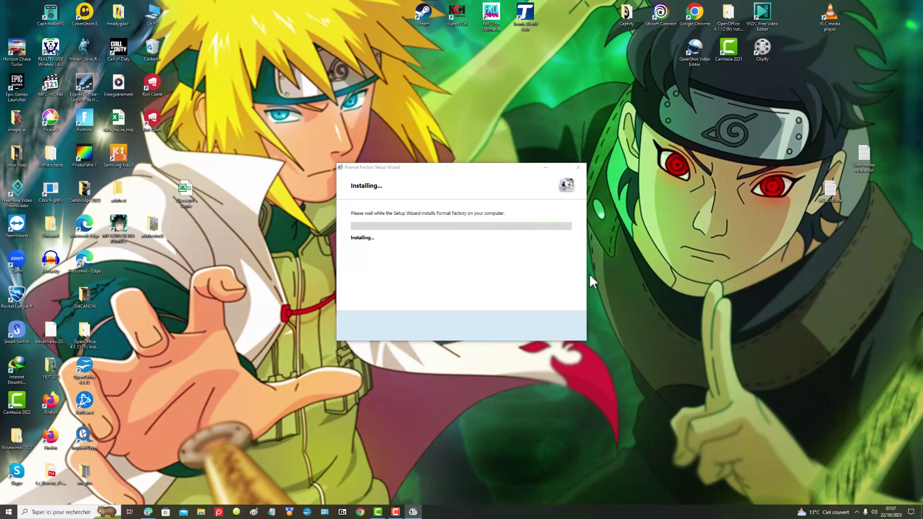
left_click(314, 262)
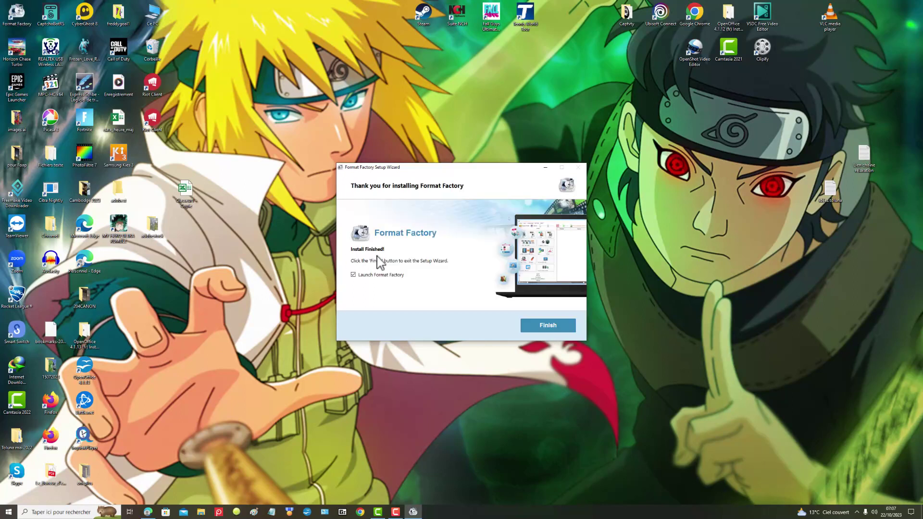
left_click(551, 332)
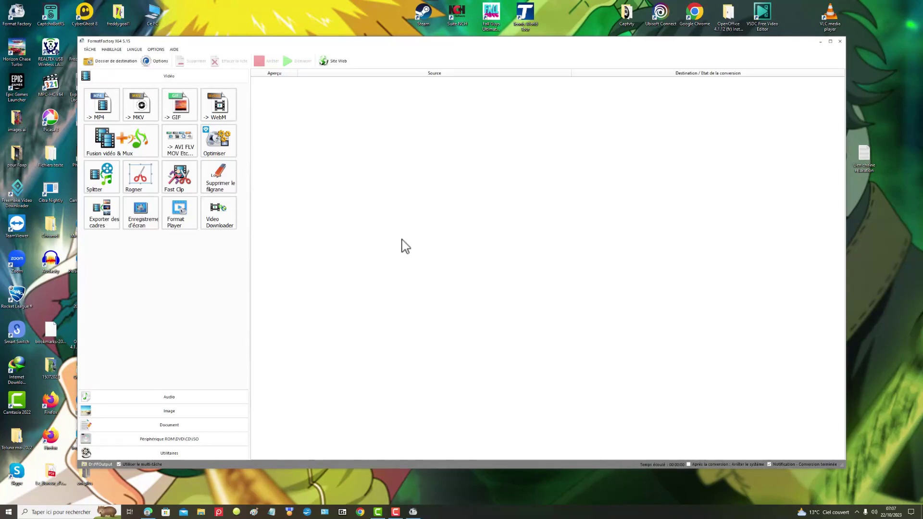
Examine the About Format Factory information, including the privacy policy, version, third-party modules and translator credits, and close it.
left_click(174, 49)
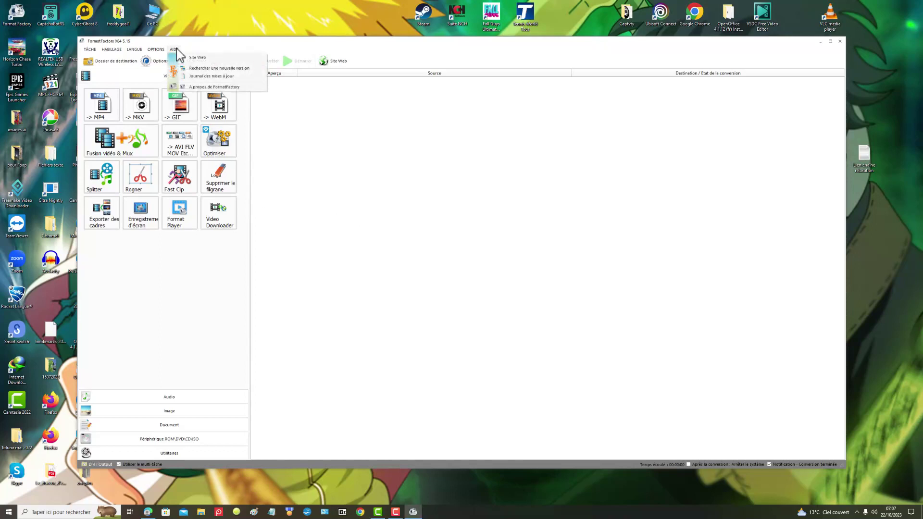
left_click(211, 88)
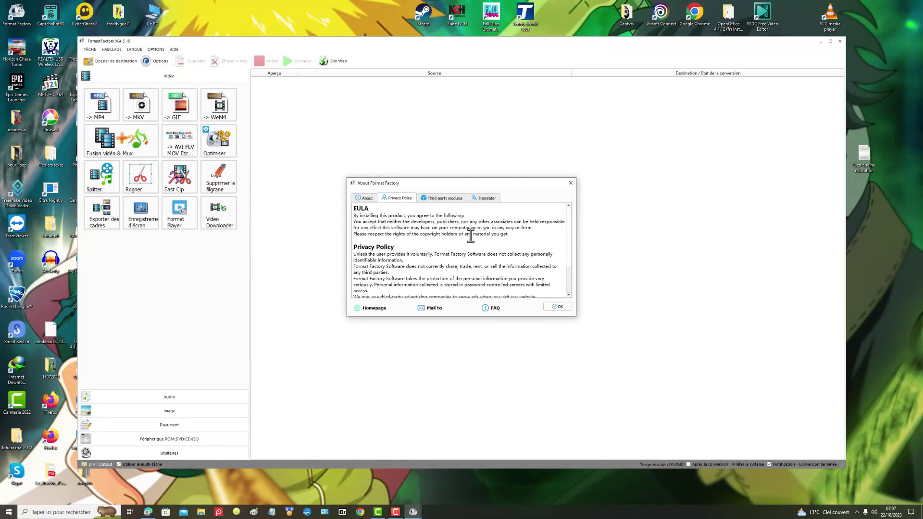
scroll(570, 276, "down", 2)
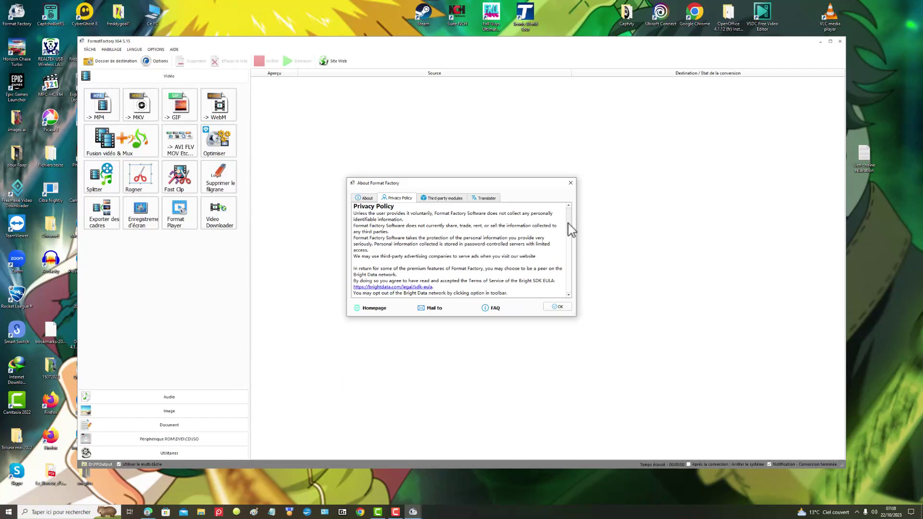
scroll(569, 224, "up", 2)
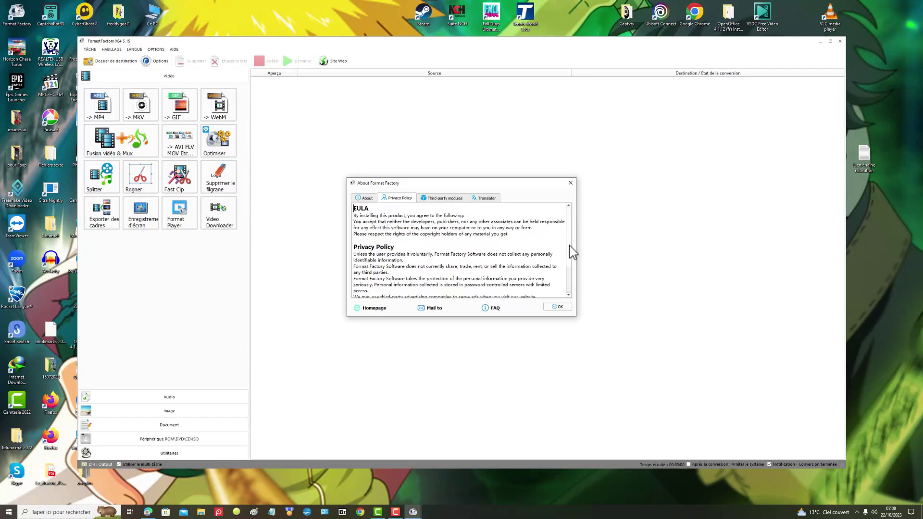
left_click(368, 201)
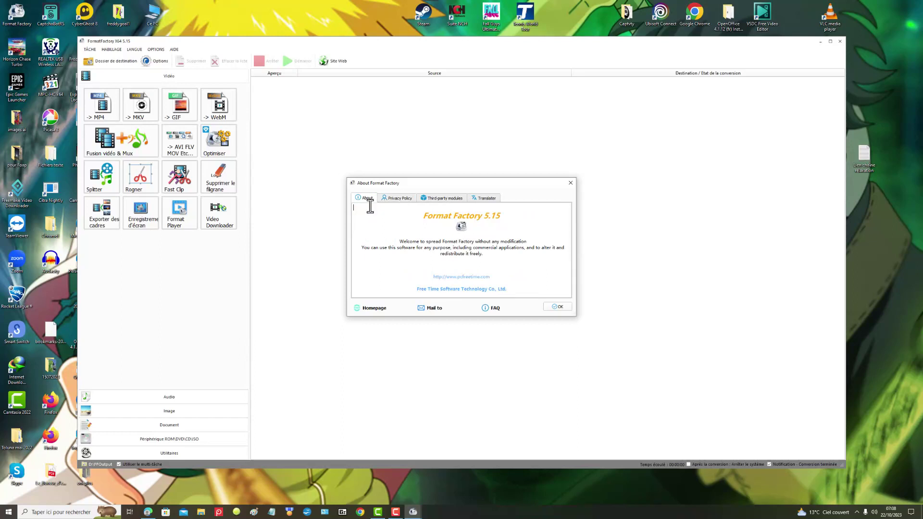
left_click(445, 199)
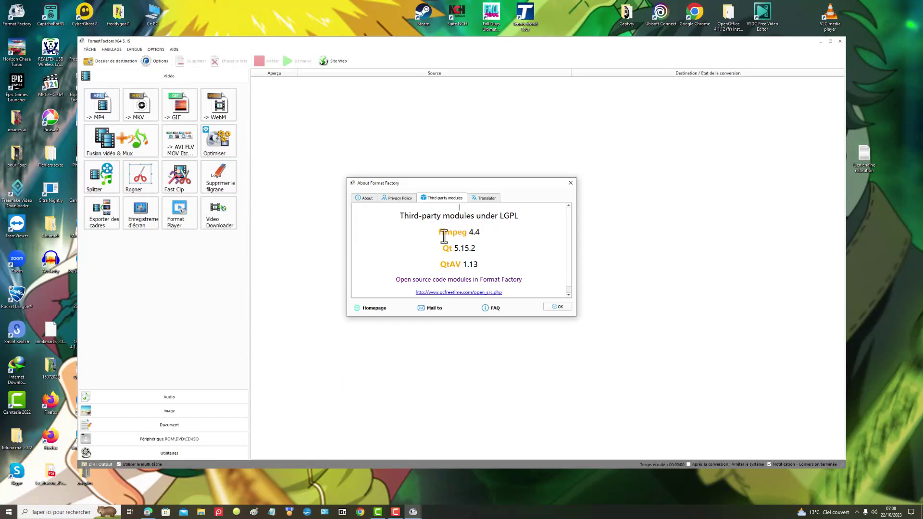
left_click(495, 206)
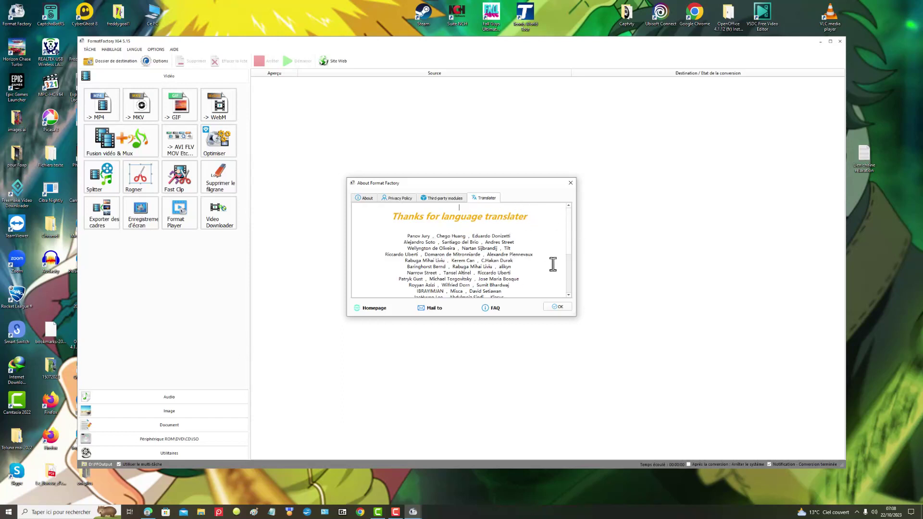
left_click(570, 268)
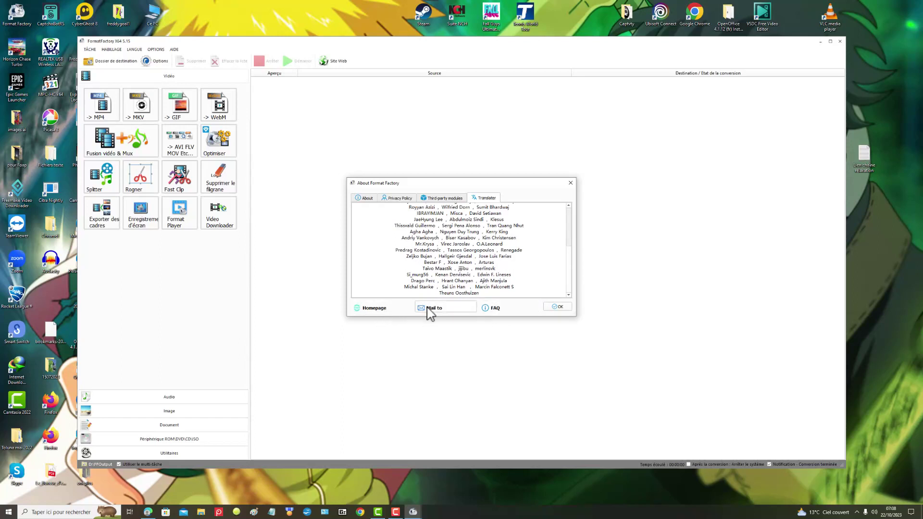
left_click(571, 184)
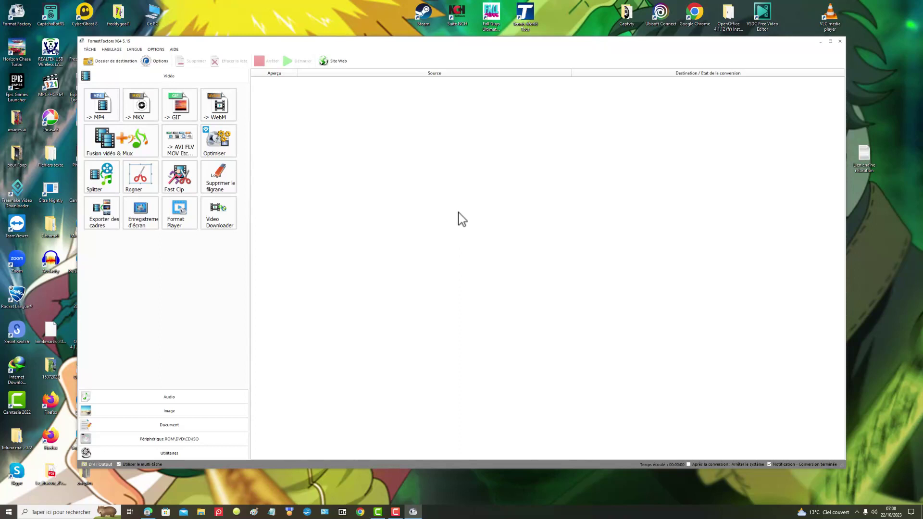
Open the audio conversion to MP3.
left_click(169, 399)
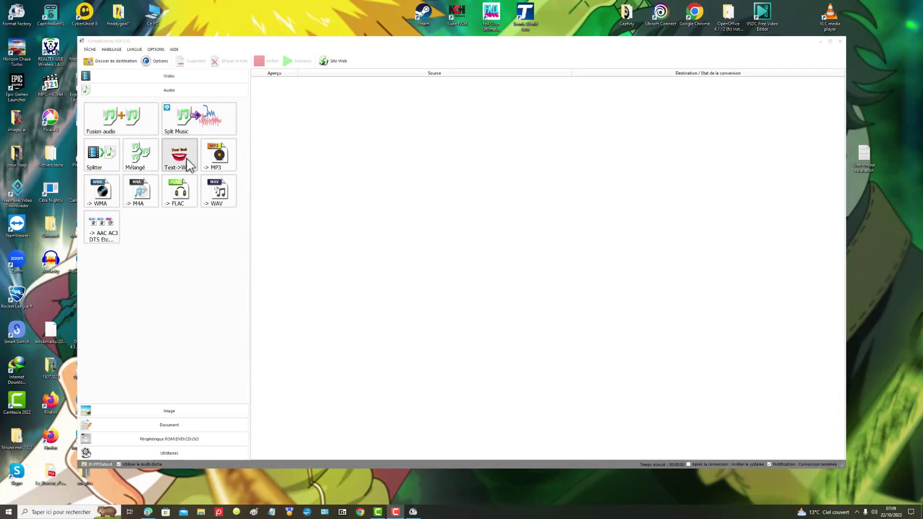
left_click(221, 161)
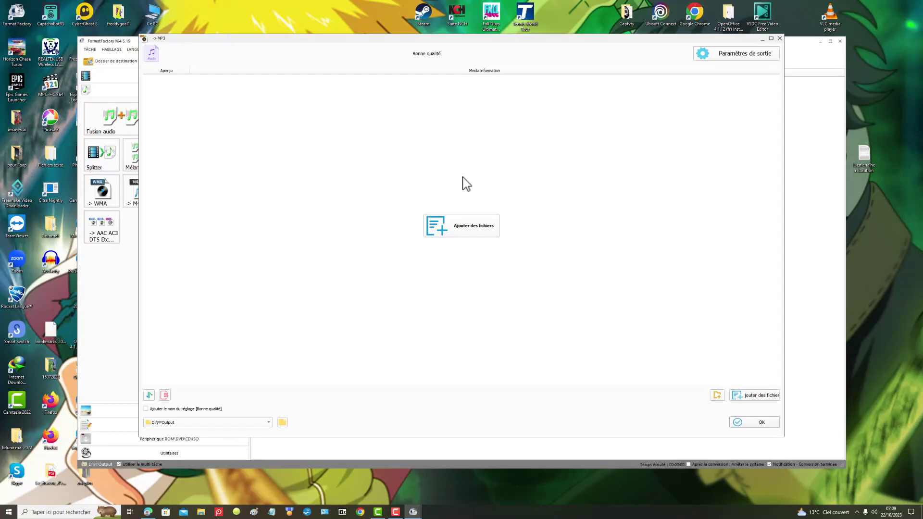
Examine the MP3 output settings, trying the Qualité normale preset and viewing the volume and noise-reduction choices, and cancel the dialog.
left_click(760, 57)
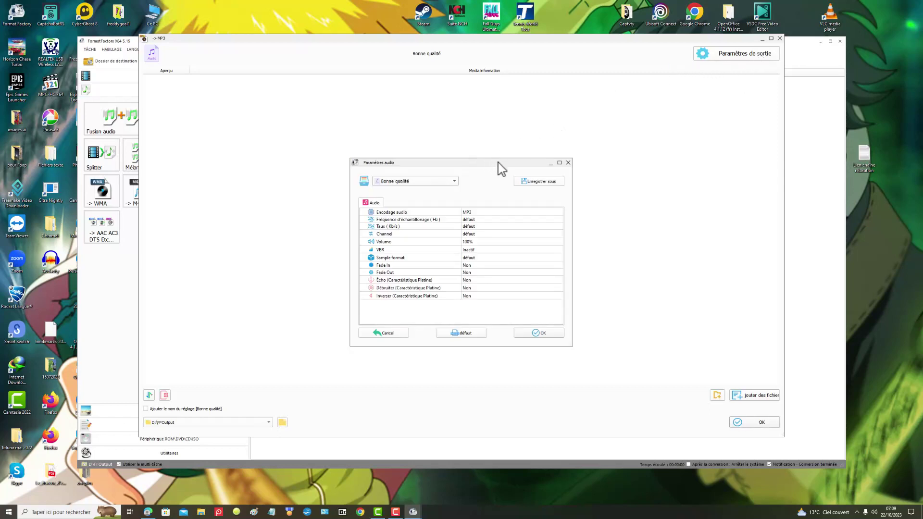
left_click(455, 182)
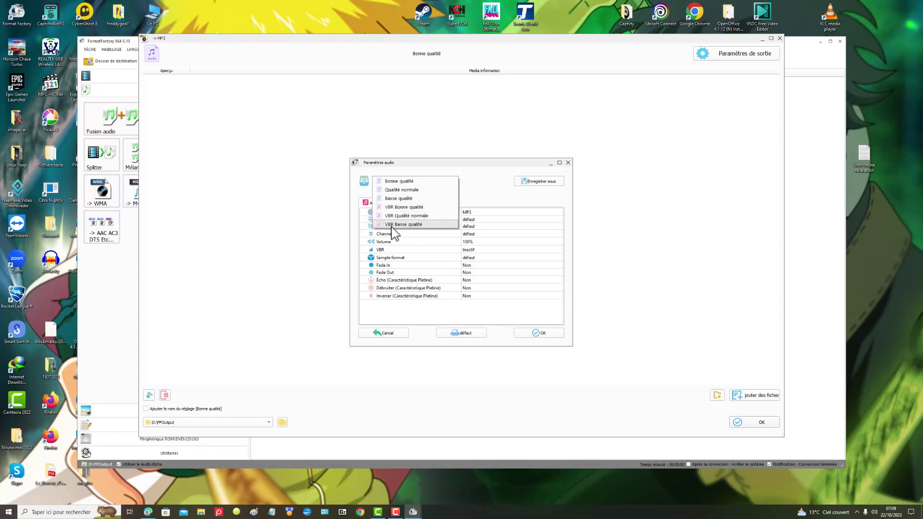
left_click(416, 190)
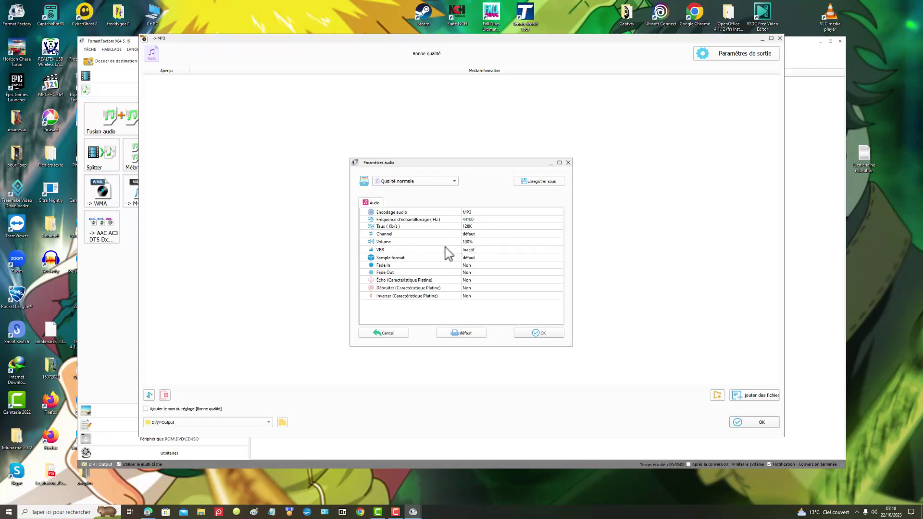
left_click(475, 241)
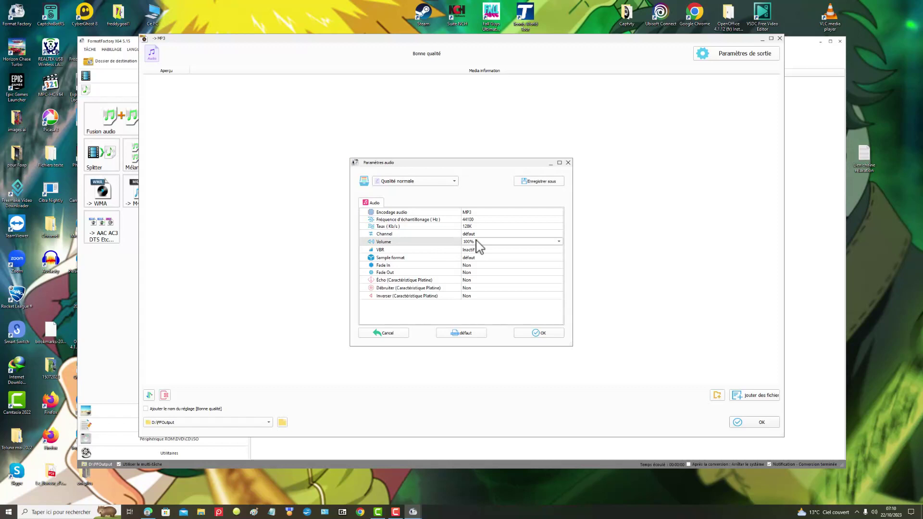
left_click(559, 242)
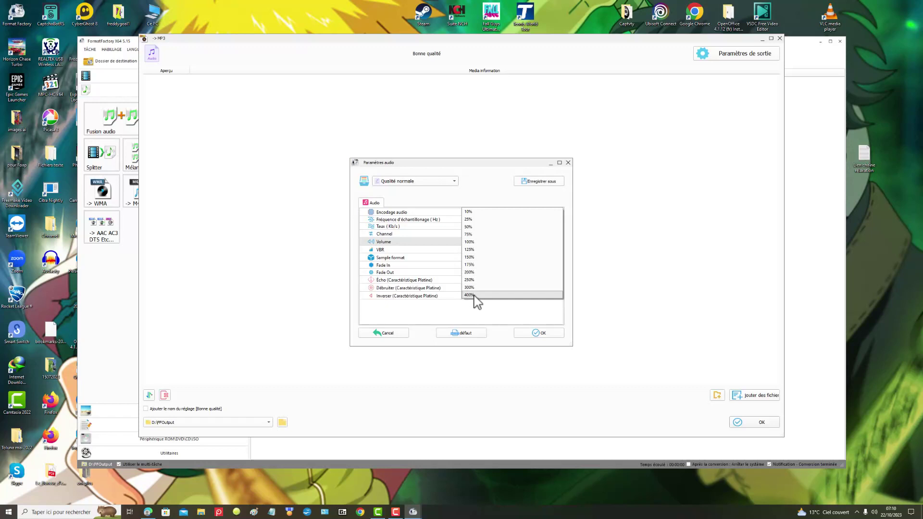
left_click(456, 245)
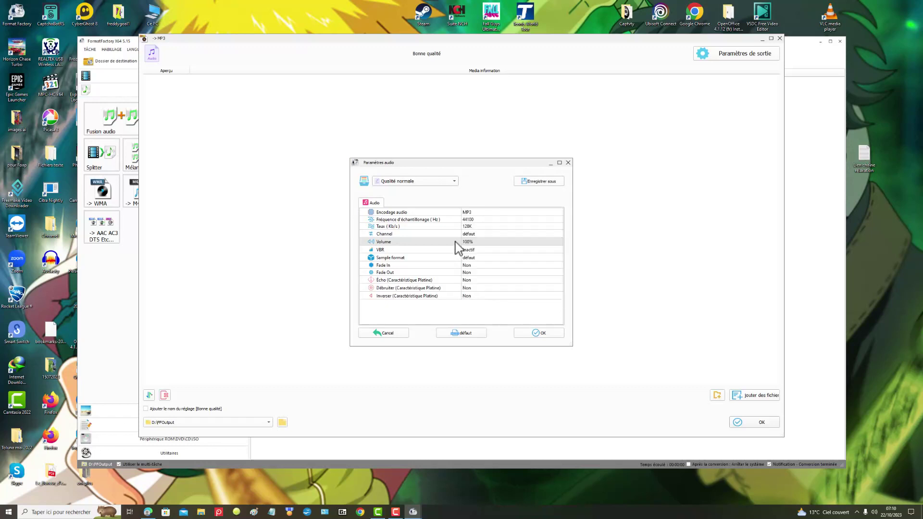
left_click(477, 246)
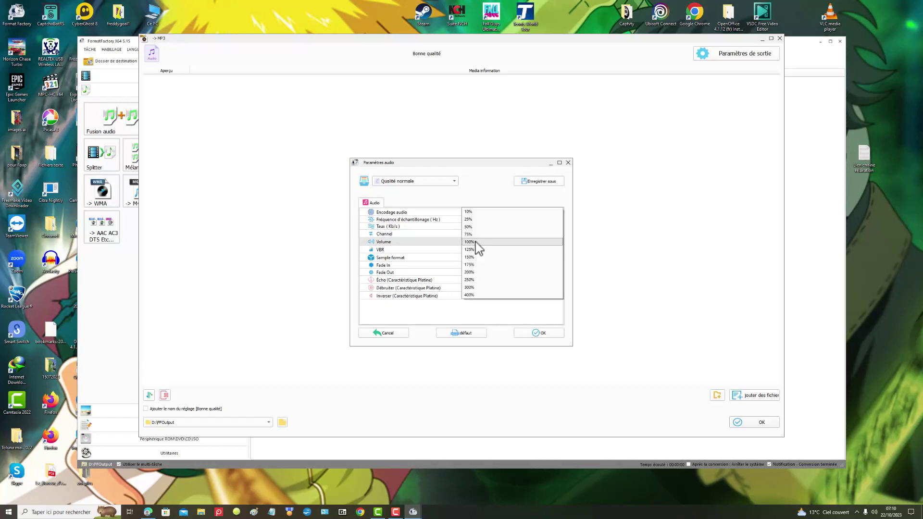
left_click(430, 251)
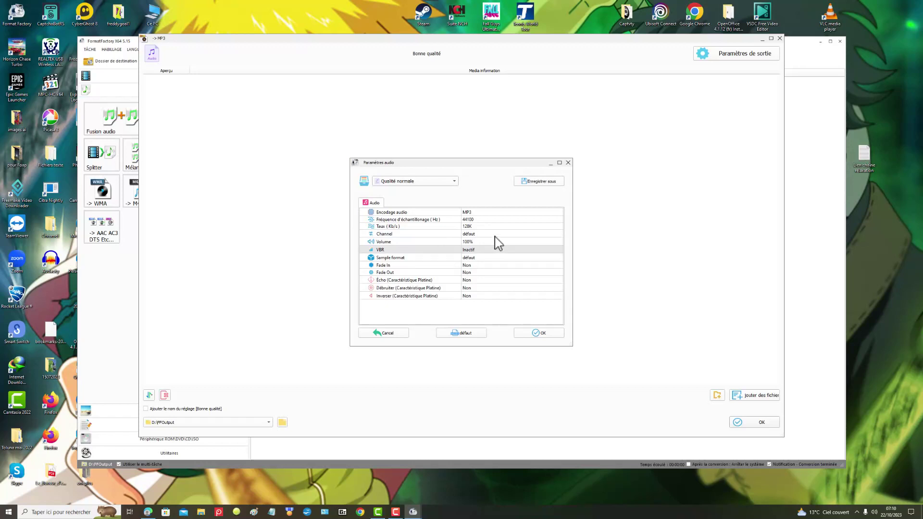
left_click(464, 288)
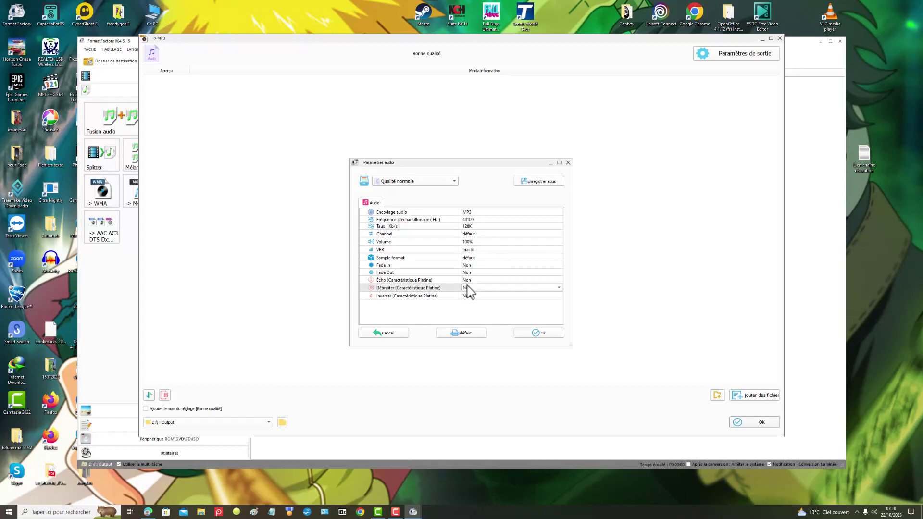
left_click(559, 287)
left_click(559, 287)
left_click(387, 332)
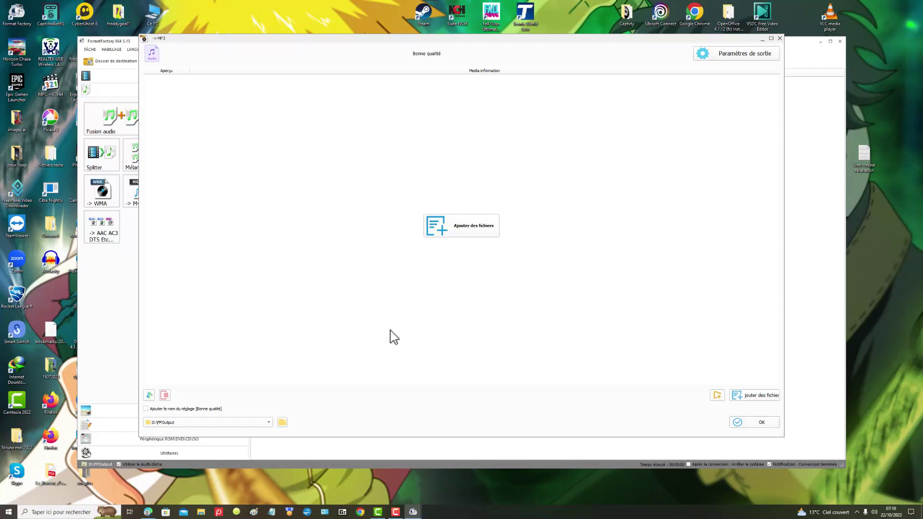
Add the audio file nbcarsupesp from the Music folder in Téléchargements to the MP3 conversion.
left_click(486, 231)
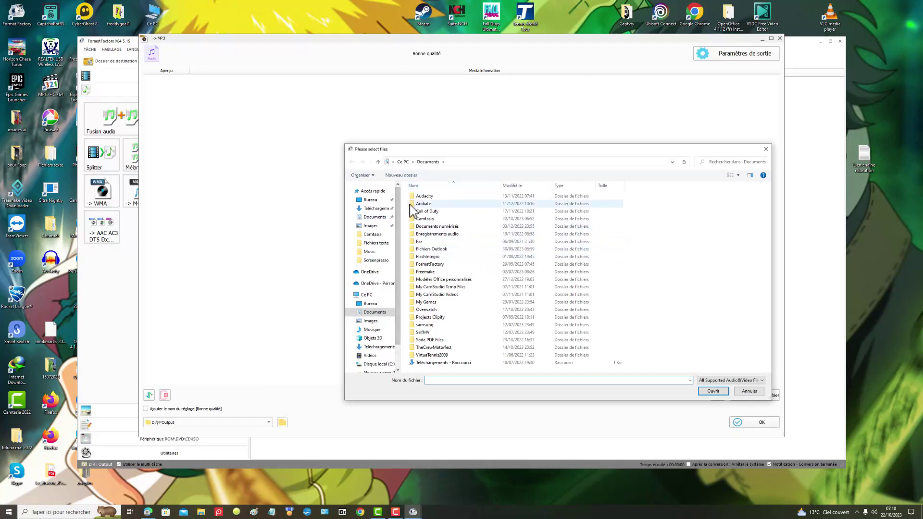
left_click(380, 208)
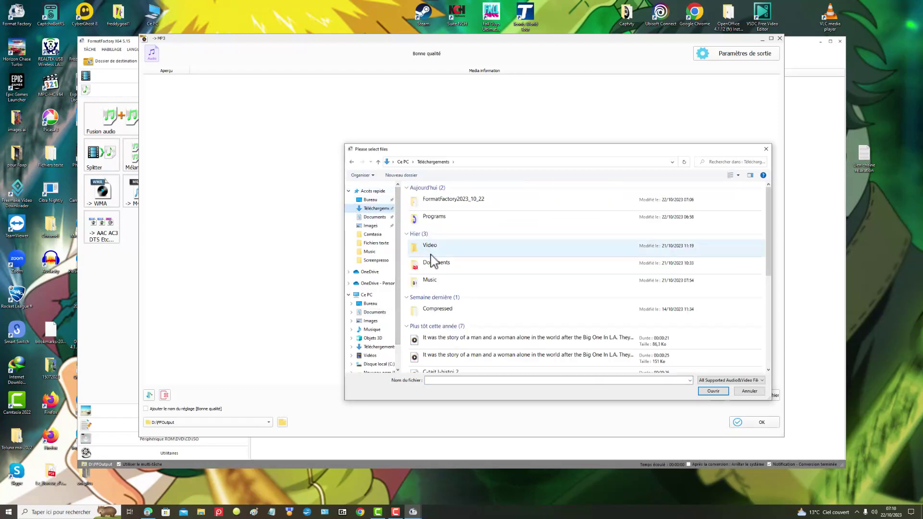
double_click(432, 281)
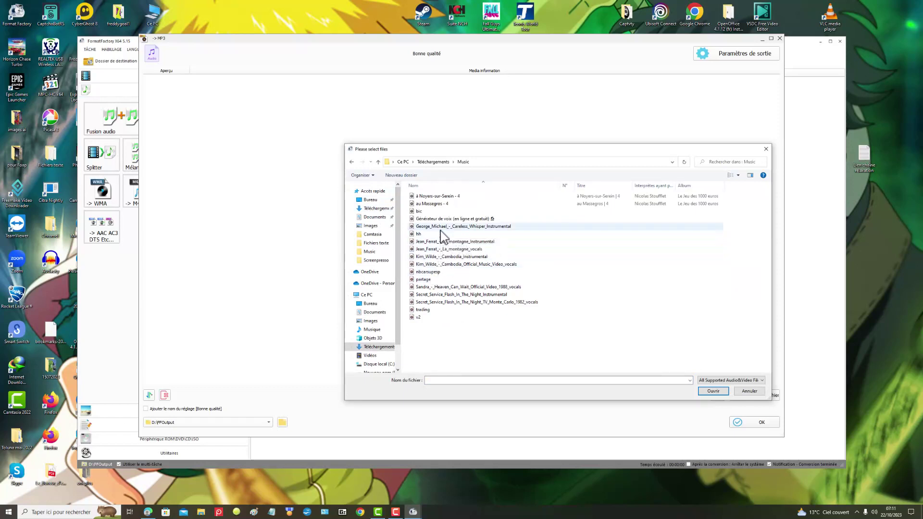
left_click(431, 273)
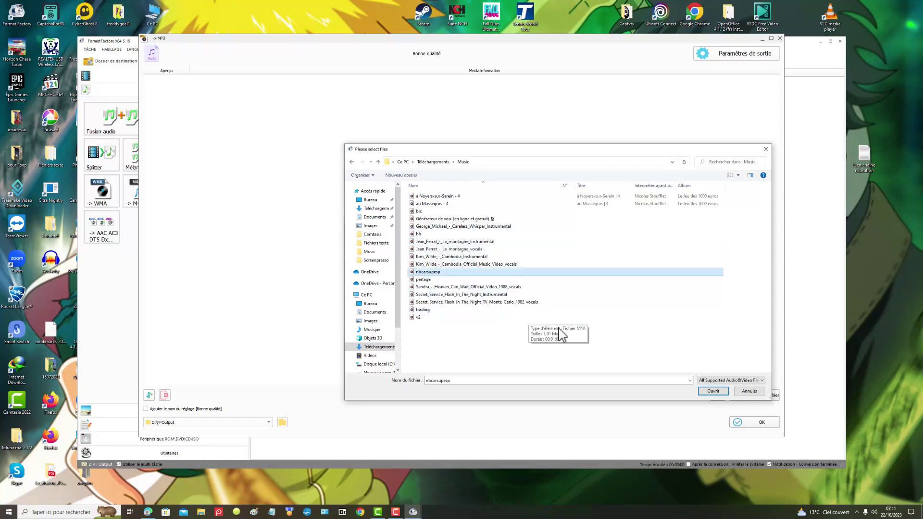
left_click(704, 391)
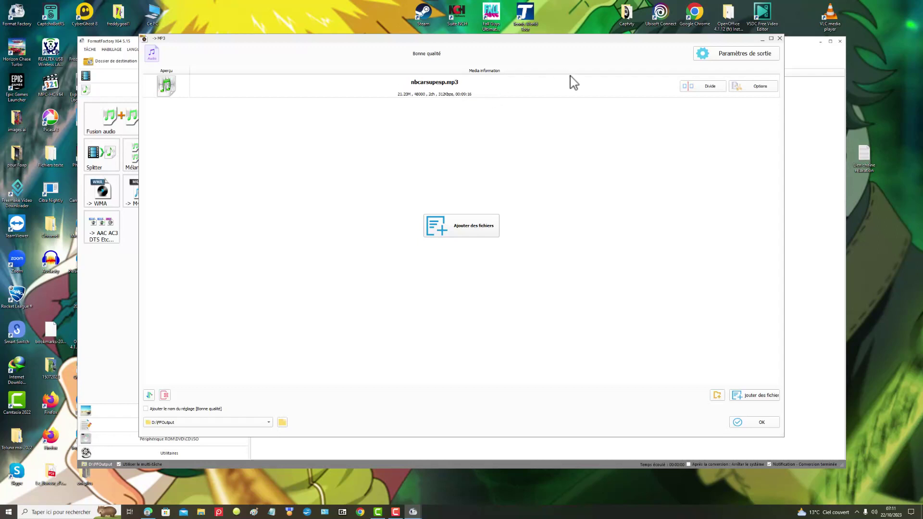
Examine the clip options and playback preview of nbcarsupesp.mp3 in a maximized window, and close it.
left_click(760, 88)
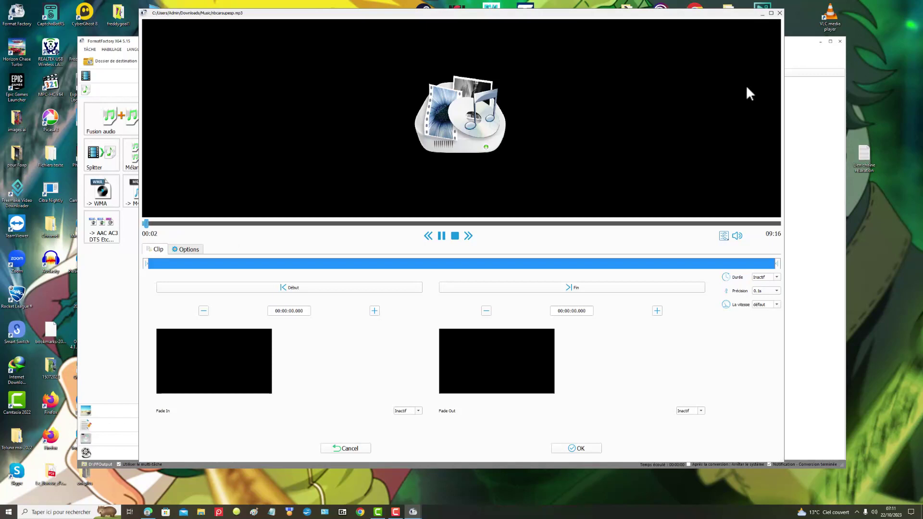
left_click(771, 13)
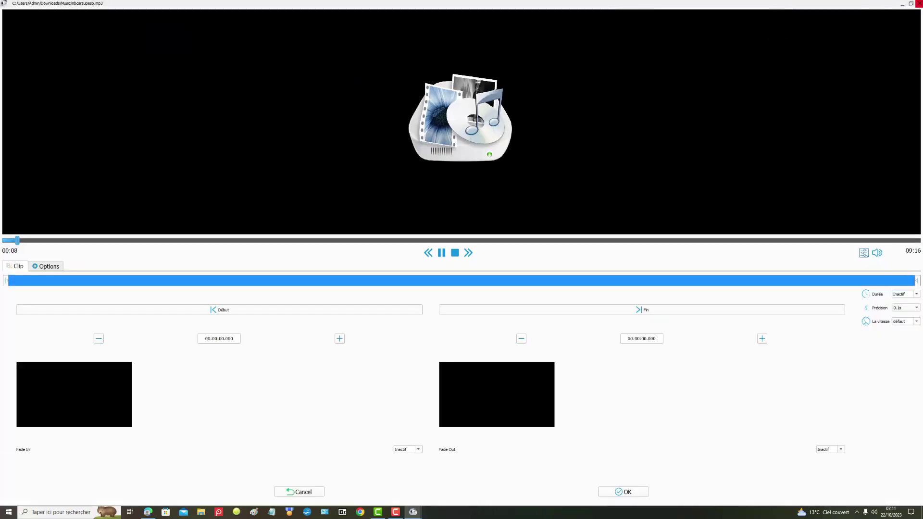
left_click(918, 3)
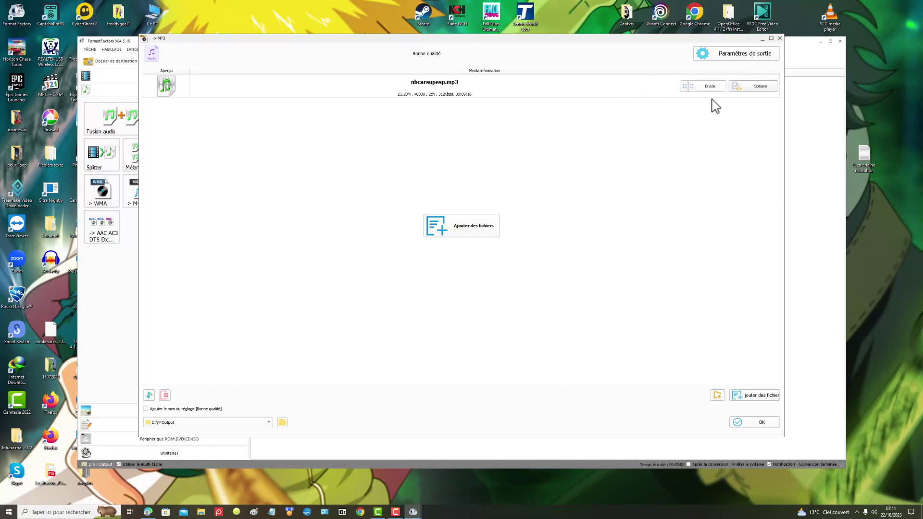
Set the output volume to 400% in the MP3 output settings and accept them.
left_click(732, 57)
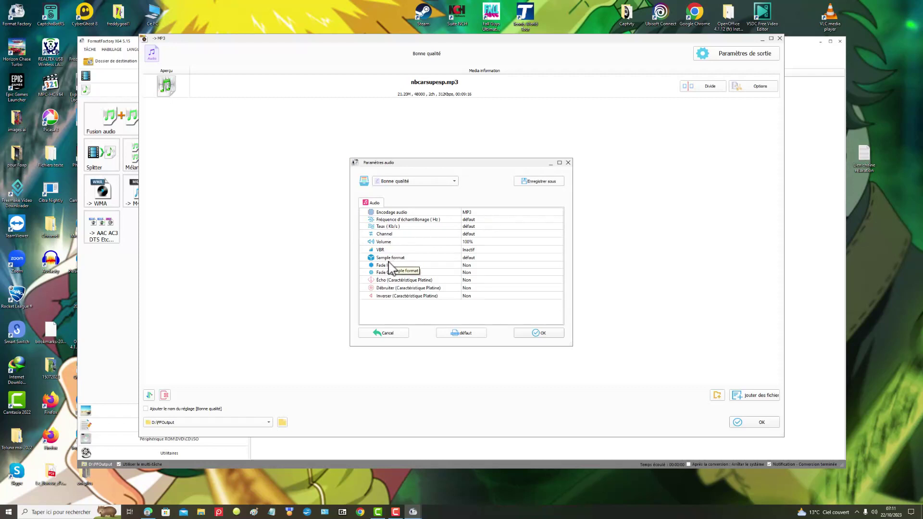
left_click(494, 243)
left_click(559, 242)
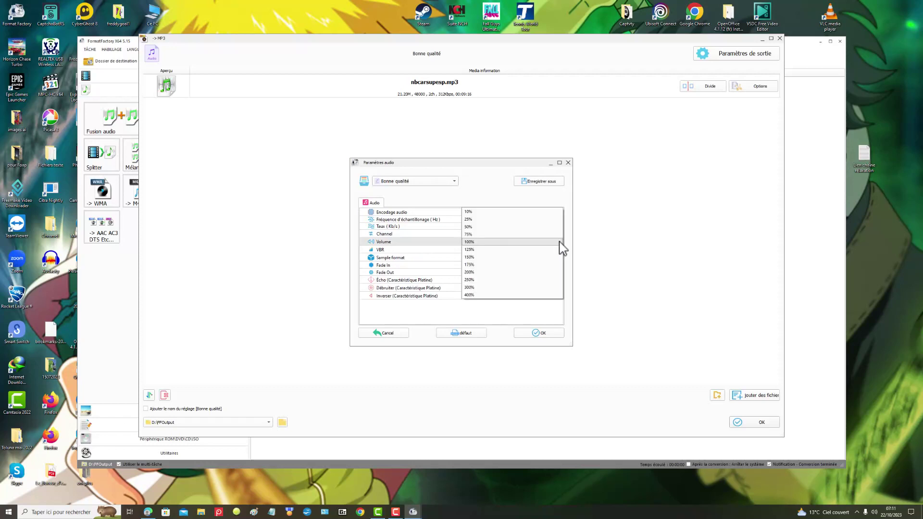
left_click(472, 295)
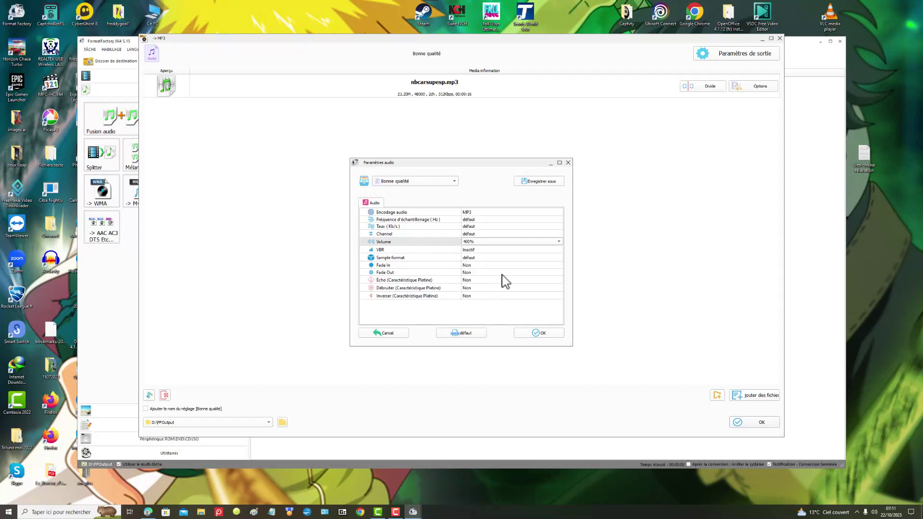
left_click(539, 333)
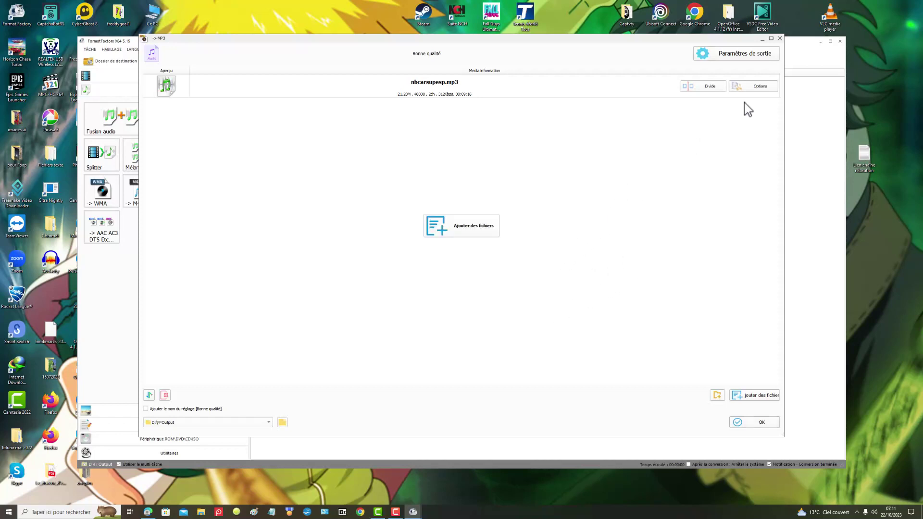
Play nbcarsupesp.mp3 in its clip options again, close the preview, and accept the MP3 conversion into the task list.
left_click(766, 87)
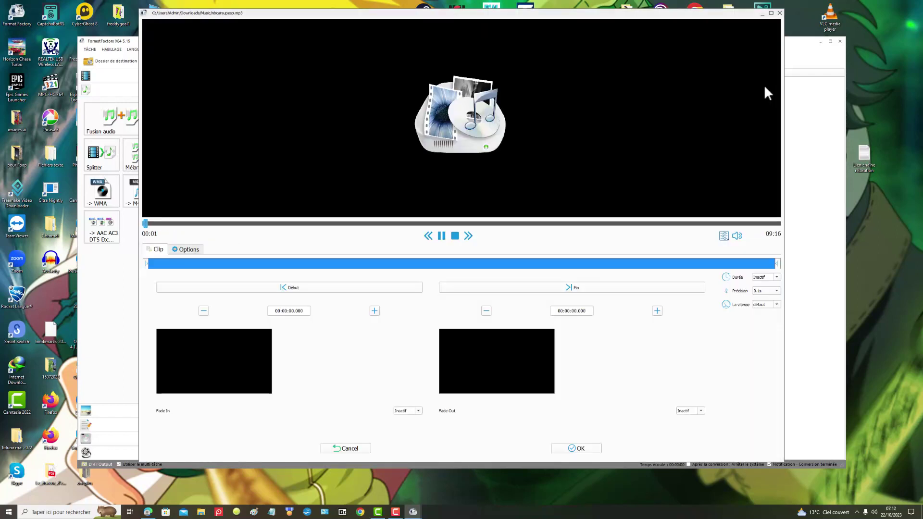
left_click(779, 14)
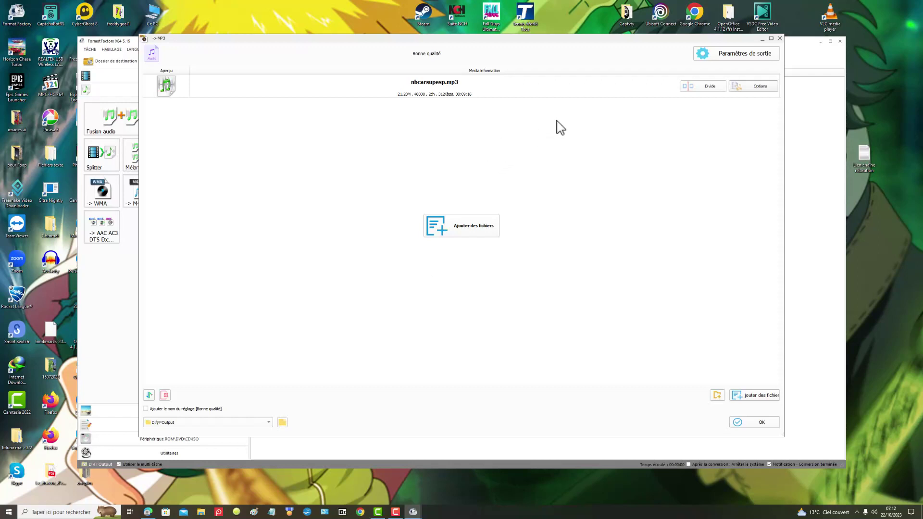
left_click(762, 423)
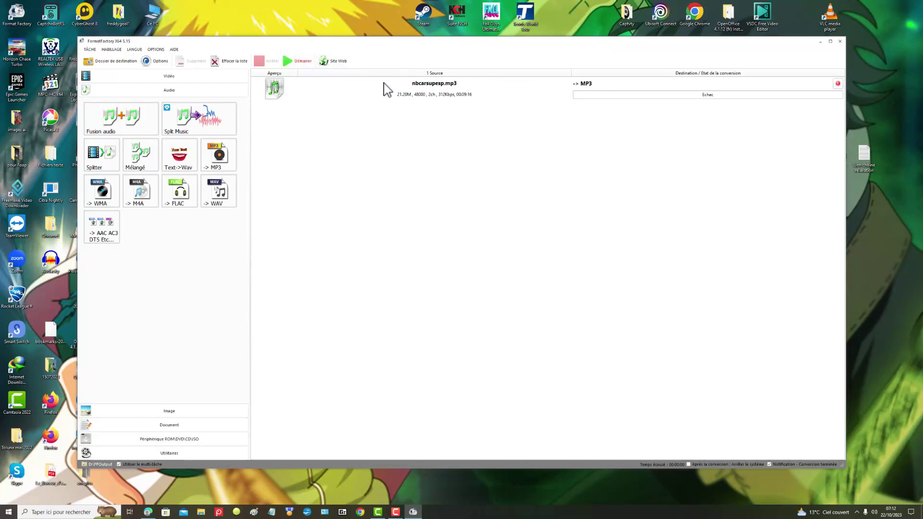
Try to start the MP3 conversion of nbcarsupesp.mp3, dismiss the prompt, and clear the task list.
left_click(302, 64)
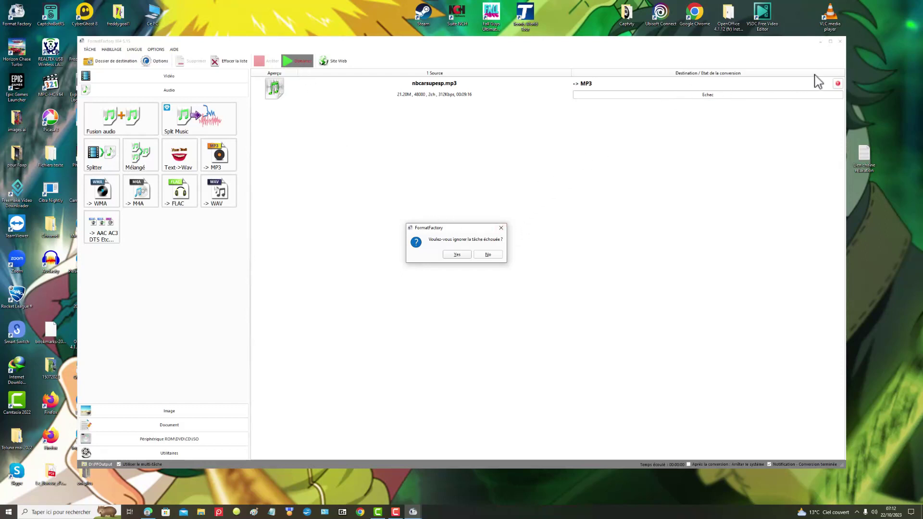
left_click(837, 90)
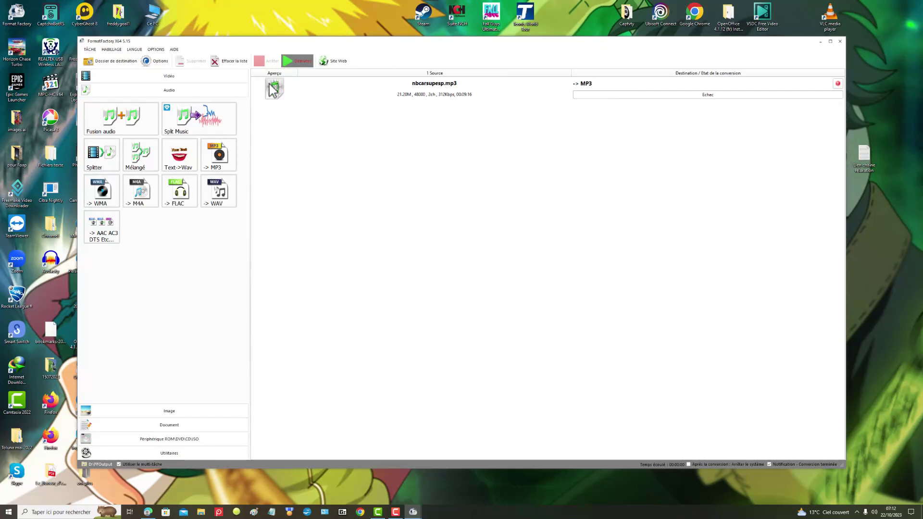
left_click(232, 62)
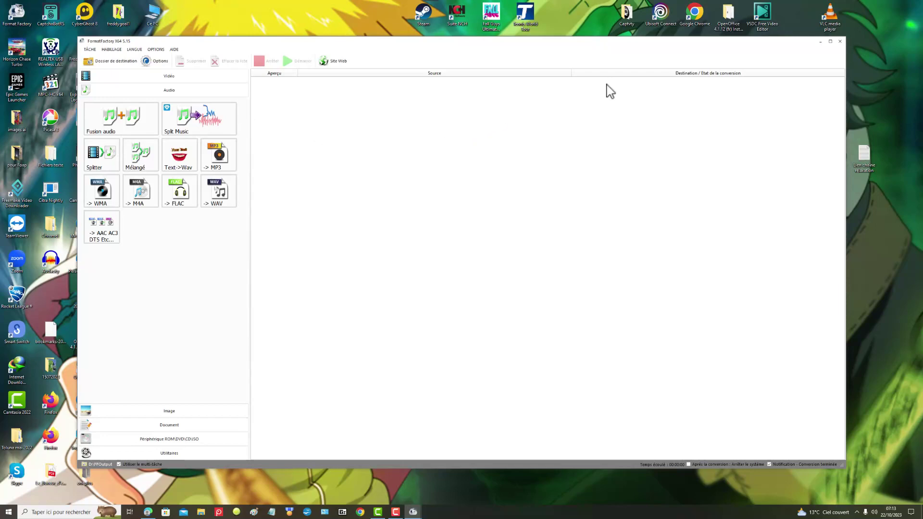
Close Format Factory and relaunch it from its desktop shortcut.
left_click(840, 42)
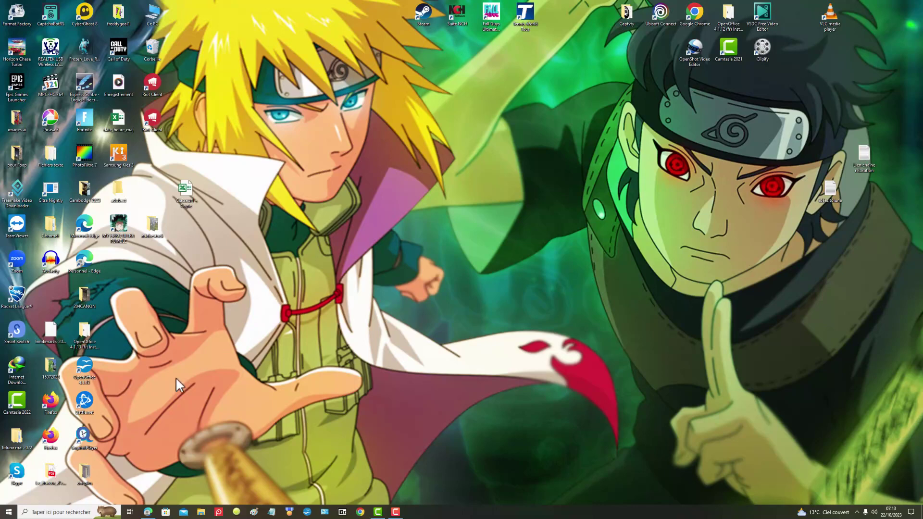
left_click(48, 512)
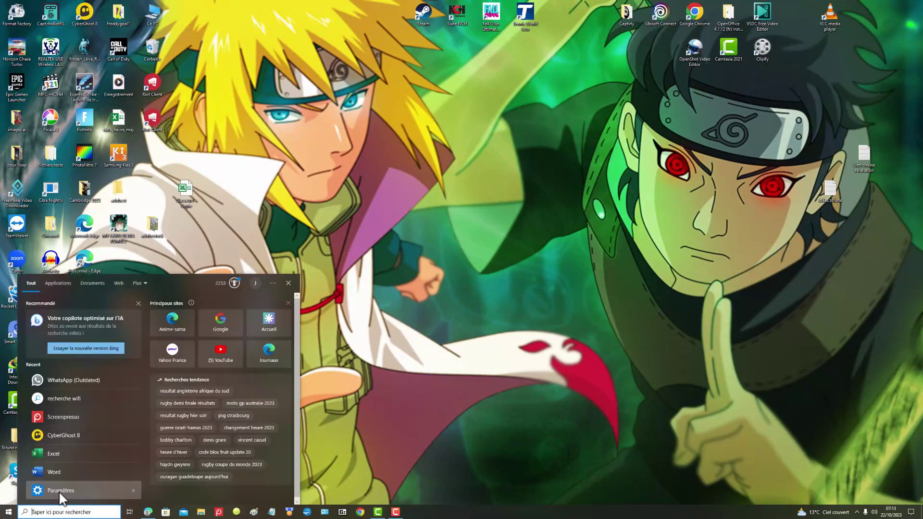
type("f")
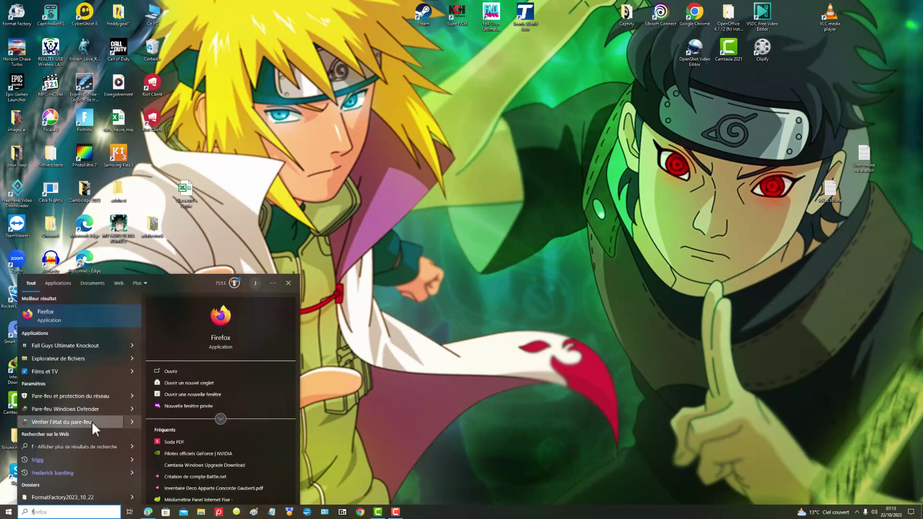
type("o")
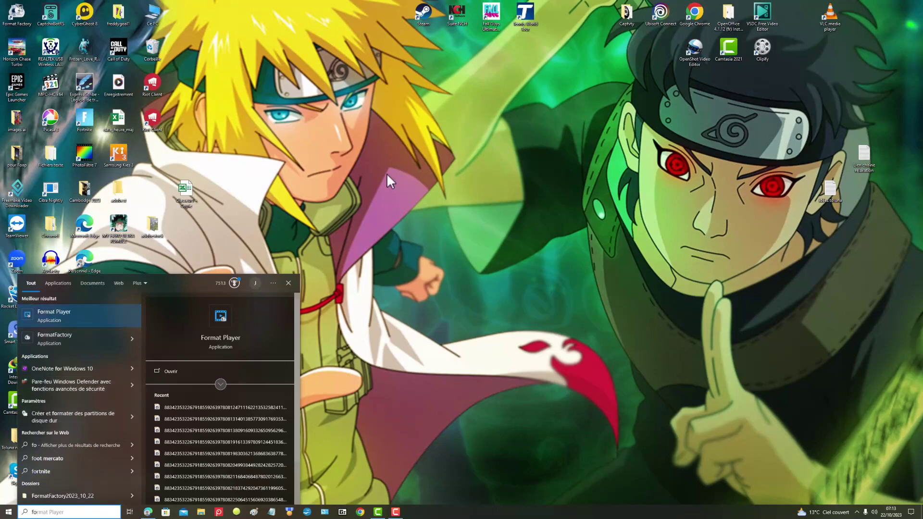
left_click(23, 11)
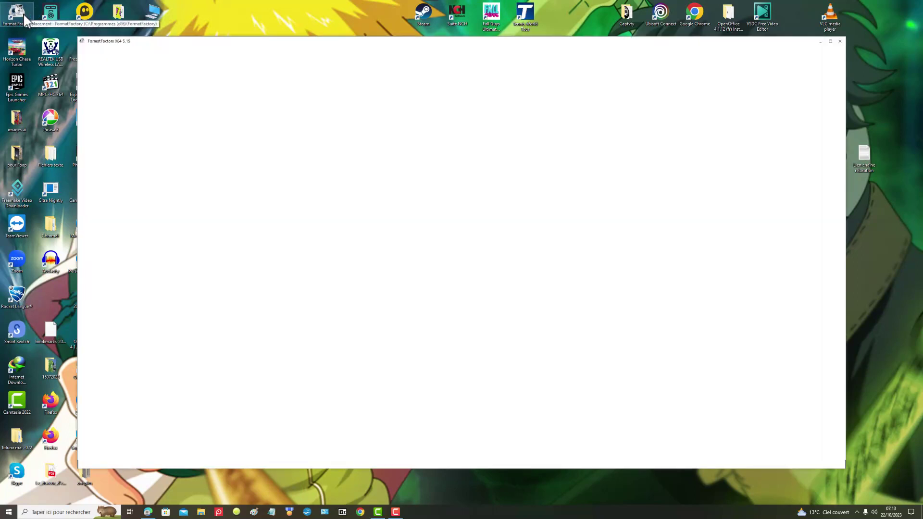
Add bic from the Music folder to a new MP3 conversion and accept it into the task list.
left_click(228, 165)
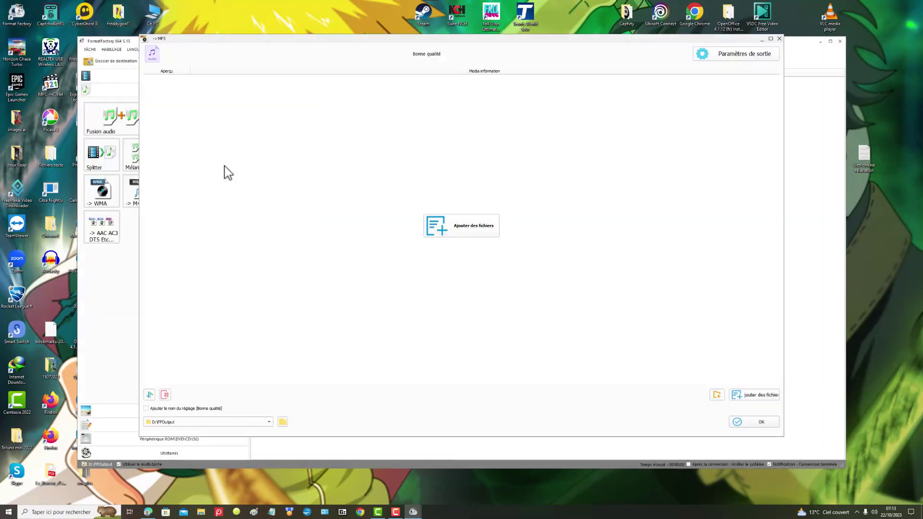
left_click(483, 235)
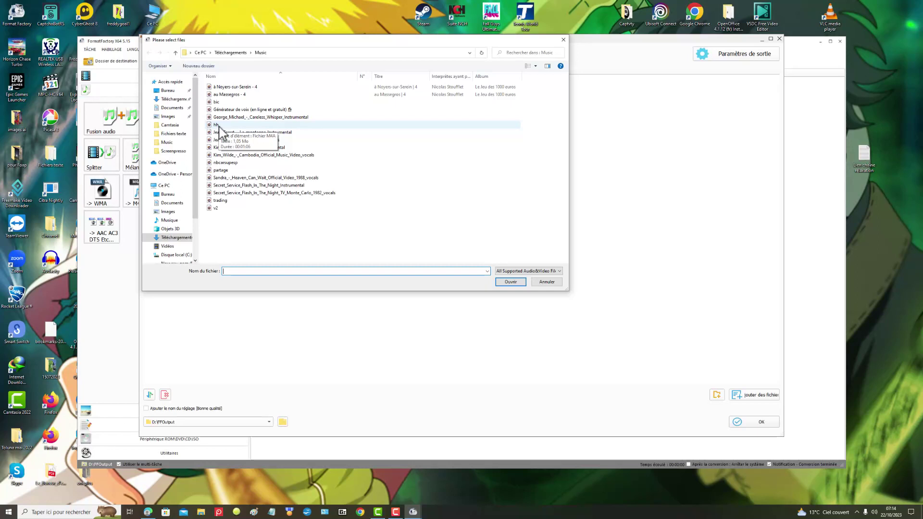
left_click(219, 103)
left_click(519, 283)
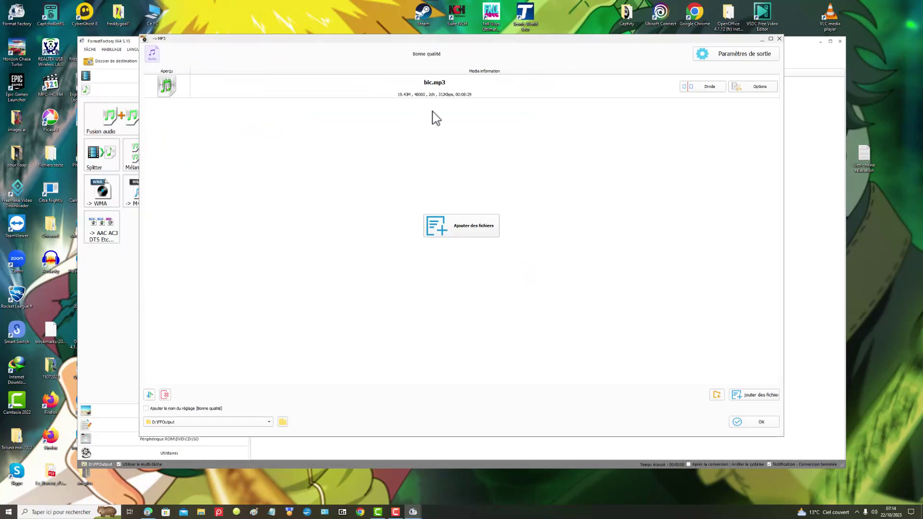
left_click(765, 422)
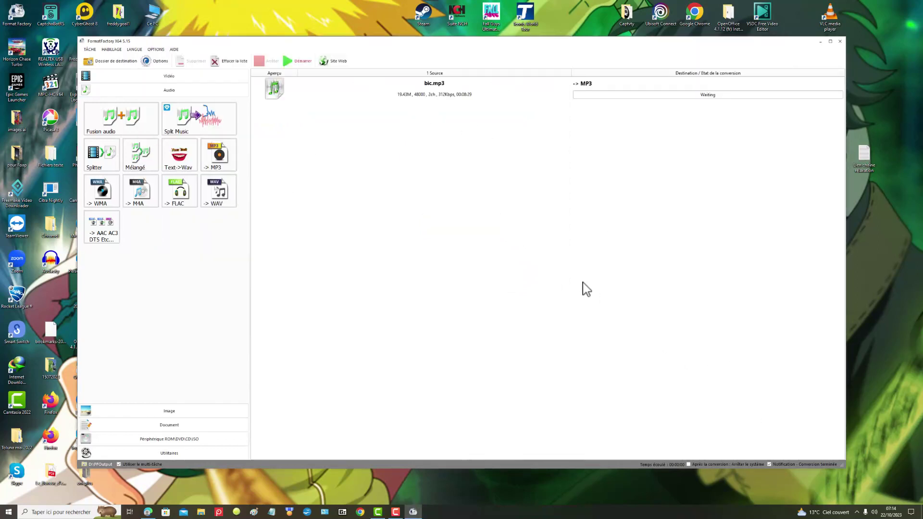
Start the MP3 conversion of bic.mp3 and dismiss the task's context options while it runs.
left_click(303, 61)
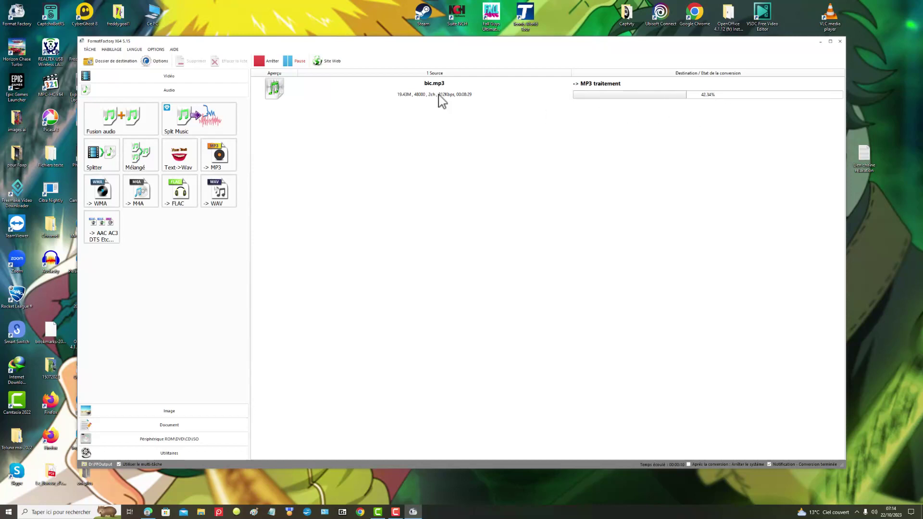
right_click(281, 71)
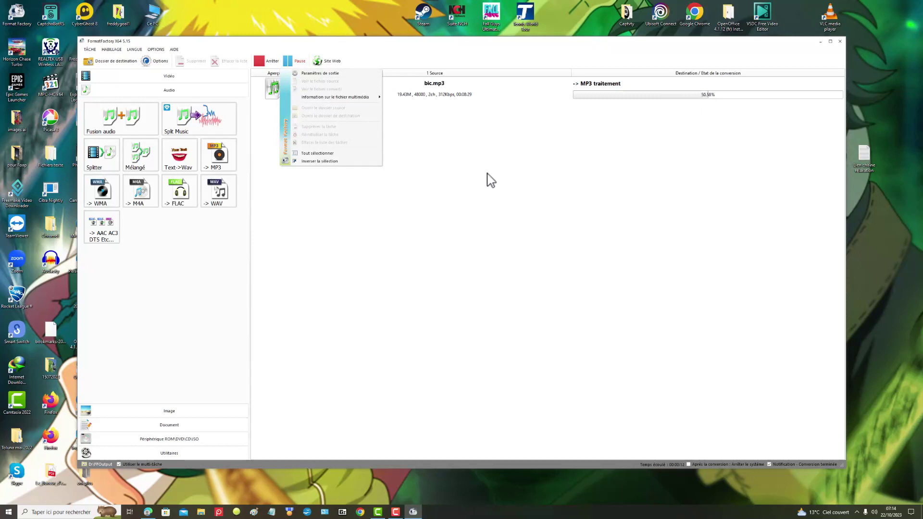
left_click(511, 141)
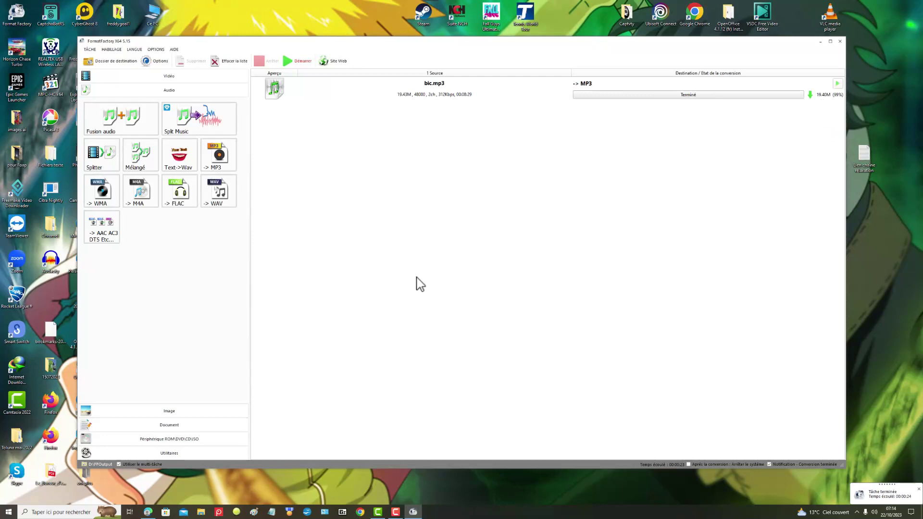
Locate the FFOutput folder on drive D: in the destination folder browser and close the browser without applying a change.
left_click(85, 463)
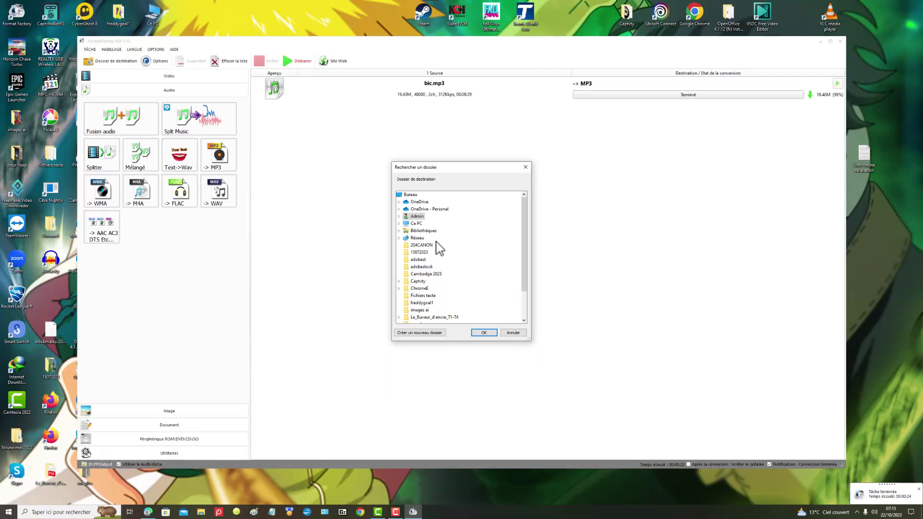
double_click(416, 223)
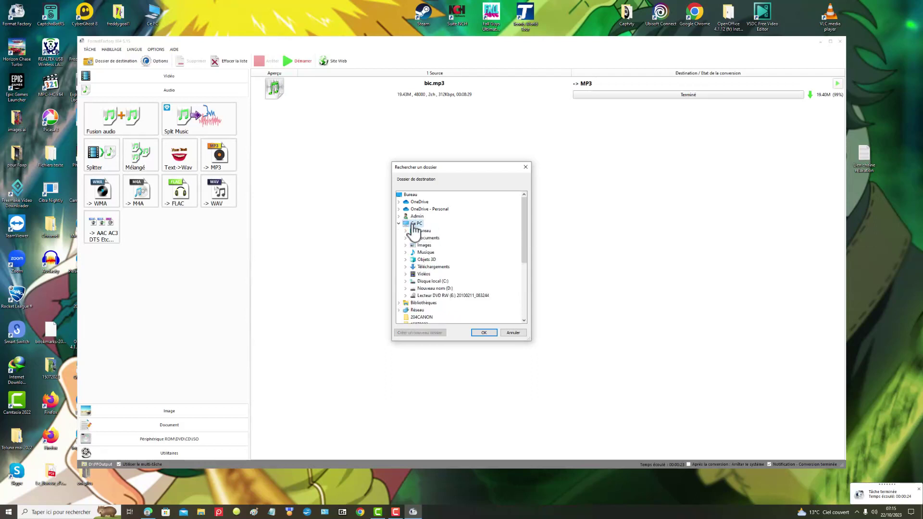
double_click(435, 288)
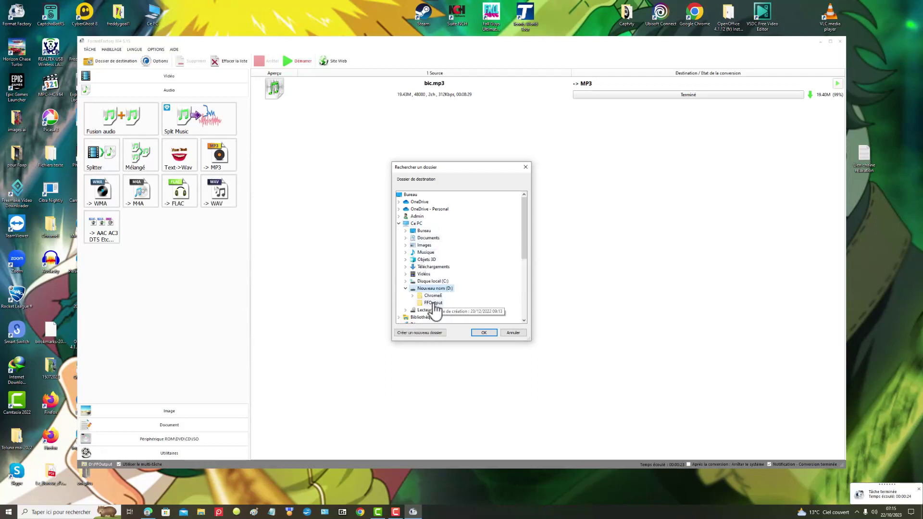
left_click(432, 302)
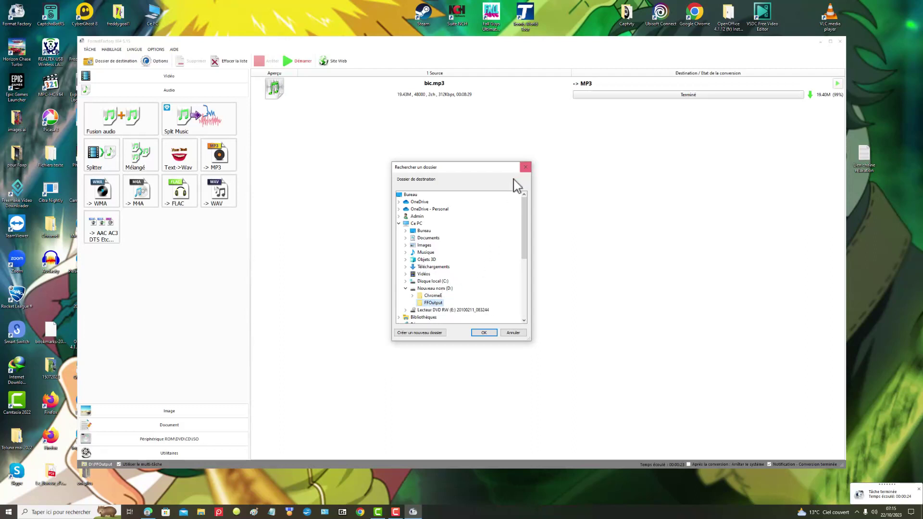
left_click(526, 167)
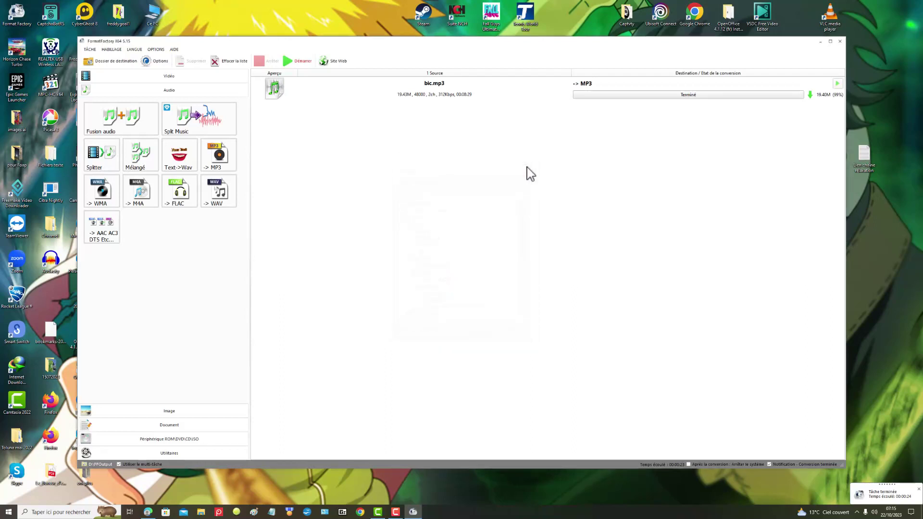
Switch to File Explorer and open the FFOutput folder on drive D:.
left_click(202, 512)
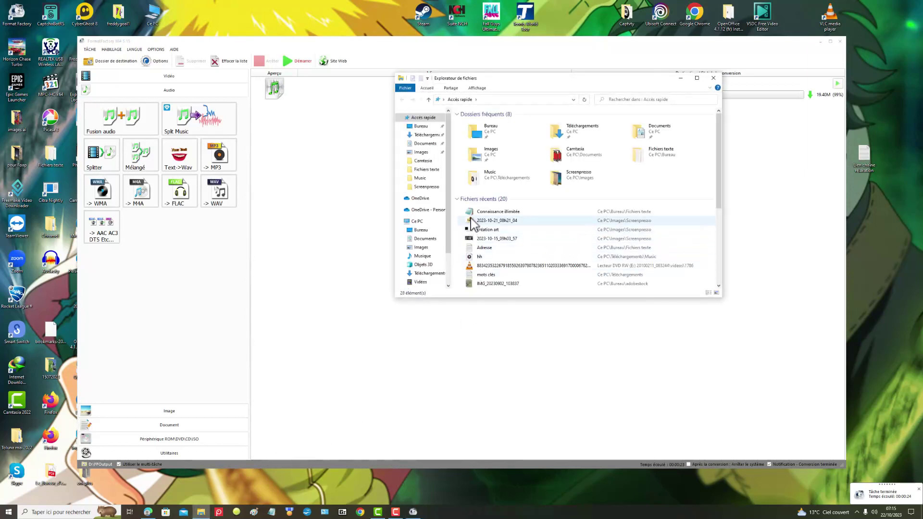
left_click(425, 222)
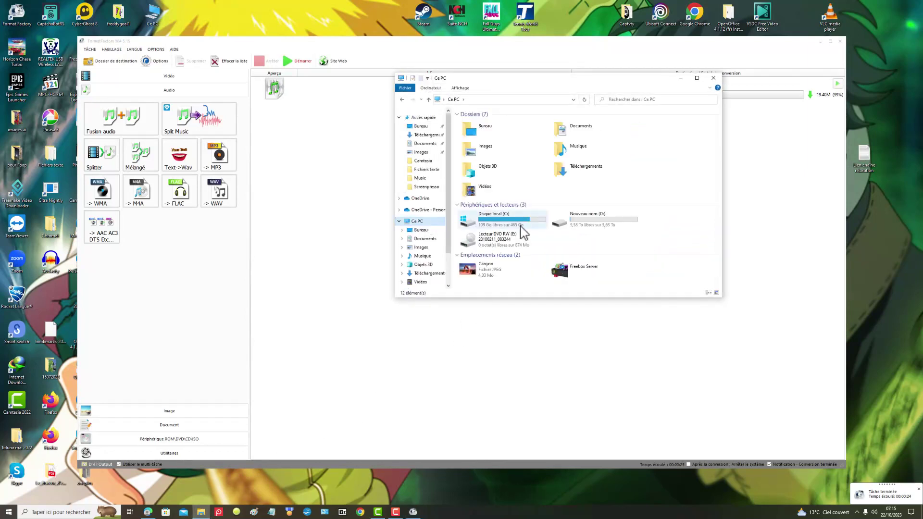
double_click(594, 220)
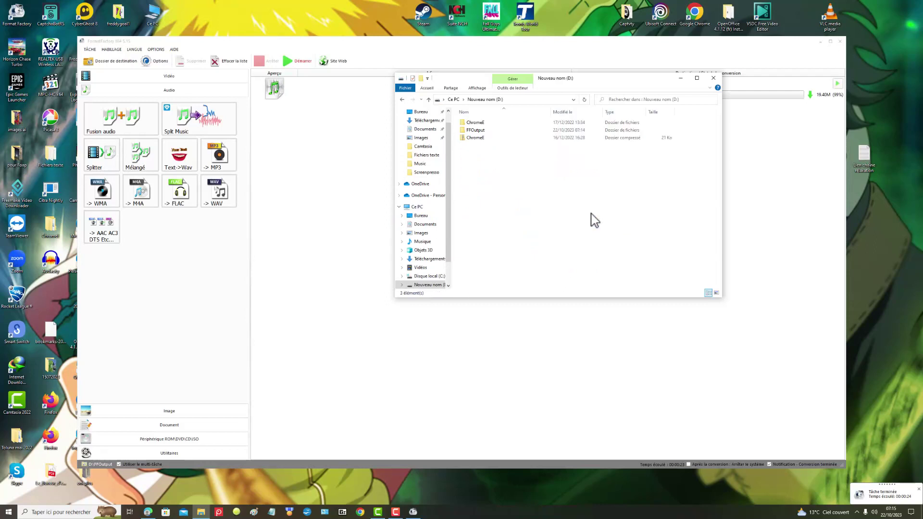
double_click(475, 130)
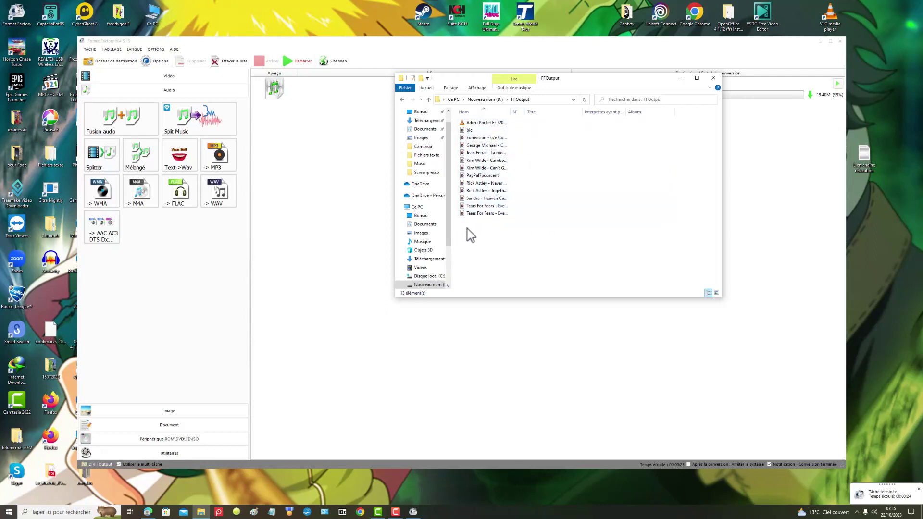
View the file properties of the converted bic file in FFOutput and close them.
left_click(473, 132)
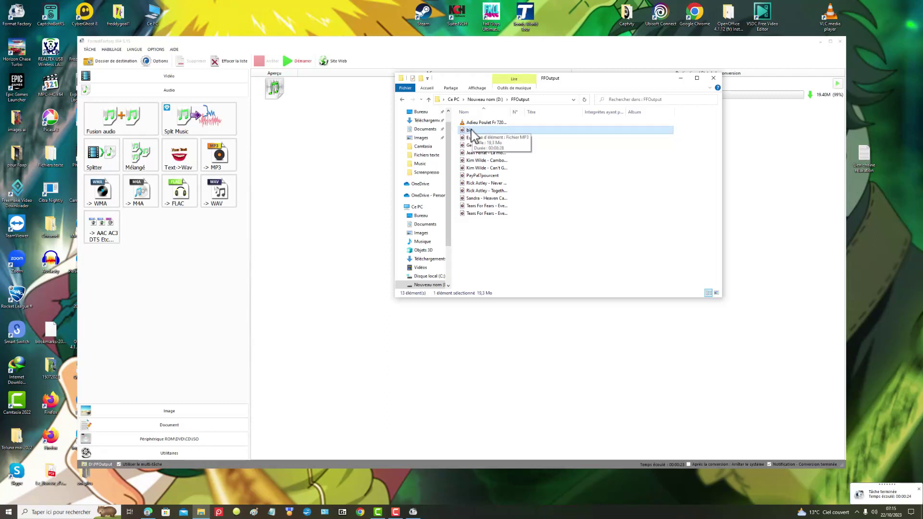
right_click(473, 137)
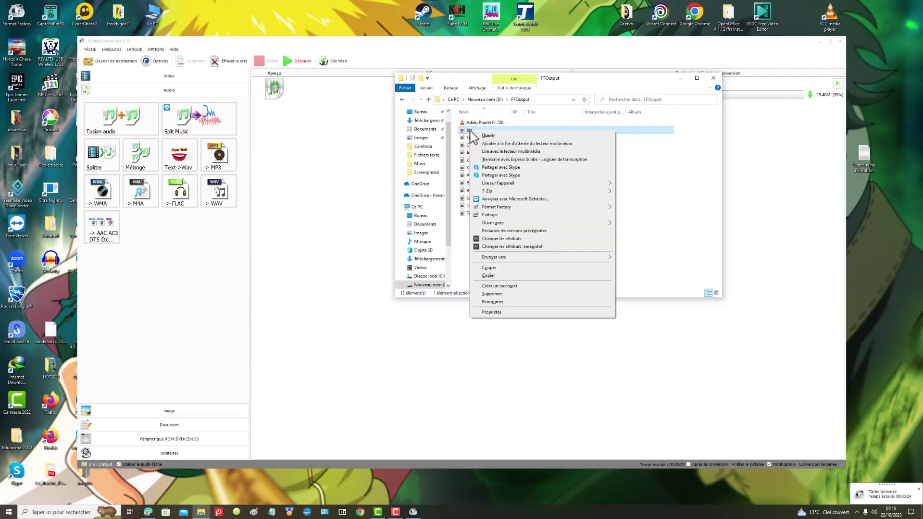
left_click(495, 312)
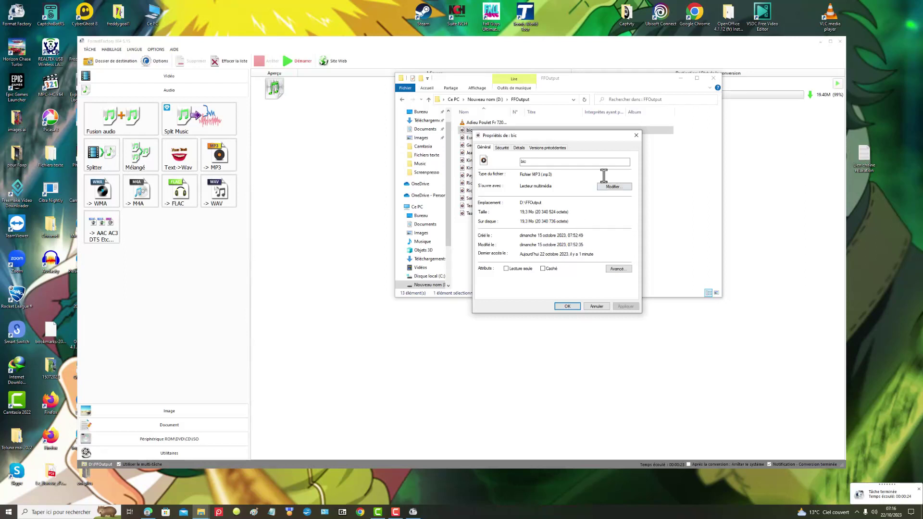
left_click(636, 136)
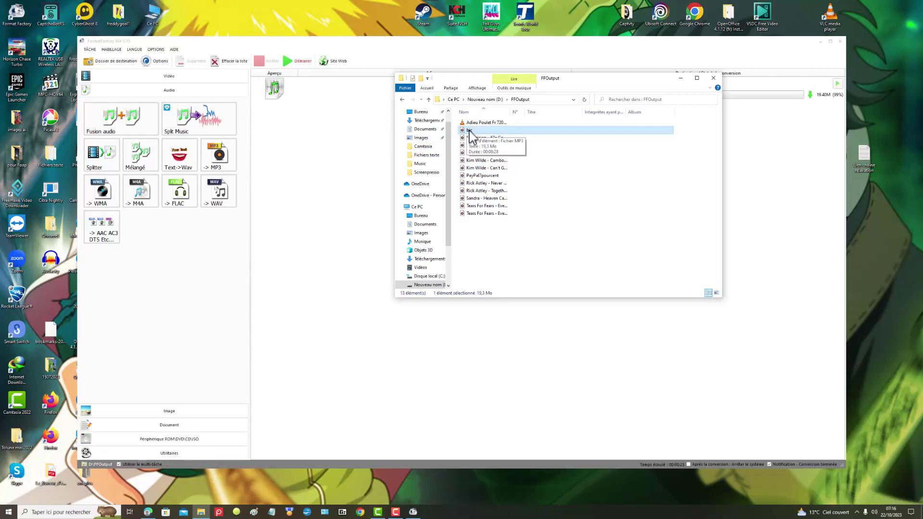
Play the converted bic file in the media player, then close the player and the FFOutput window.
right_click(468, 130)
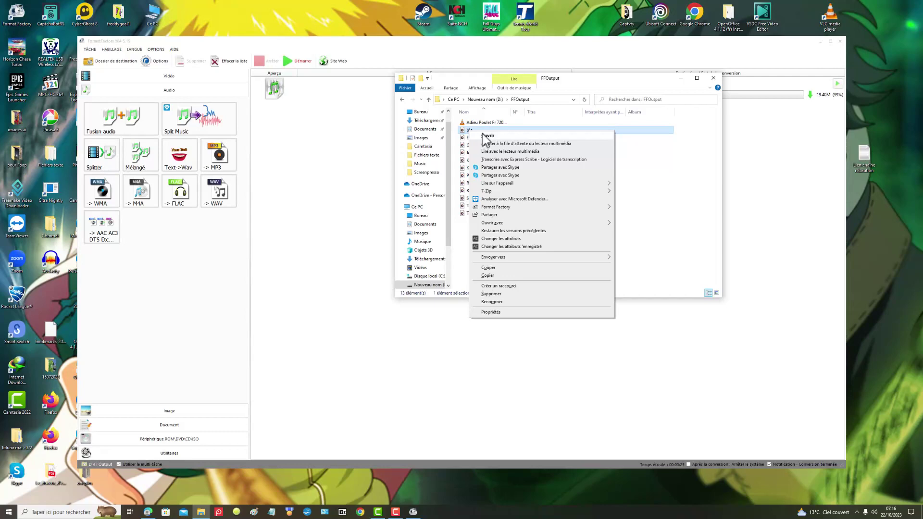
left_click(488, 136)
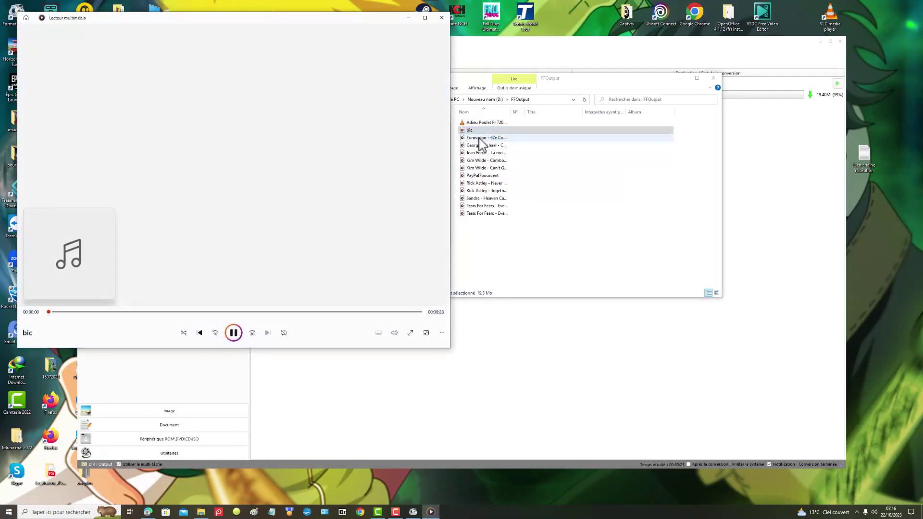
left_click(441, 17)
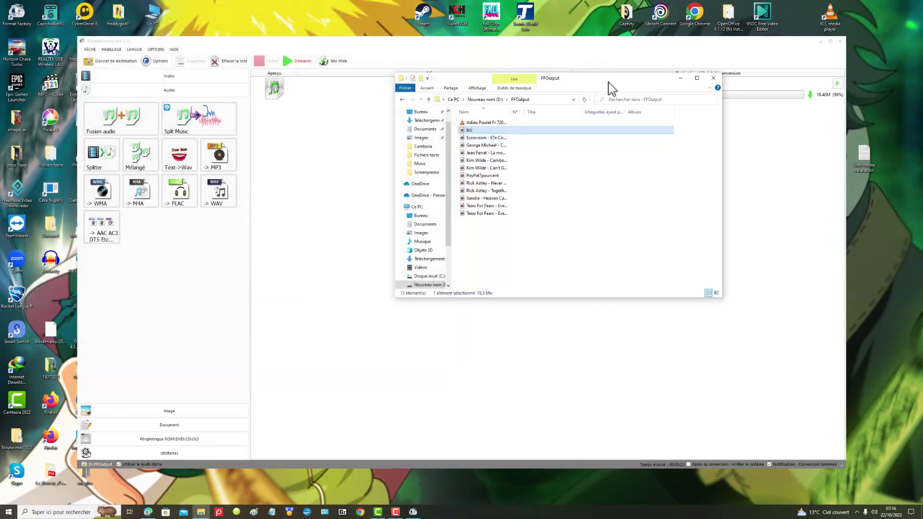
left_click(714, 79)
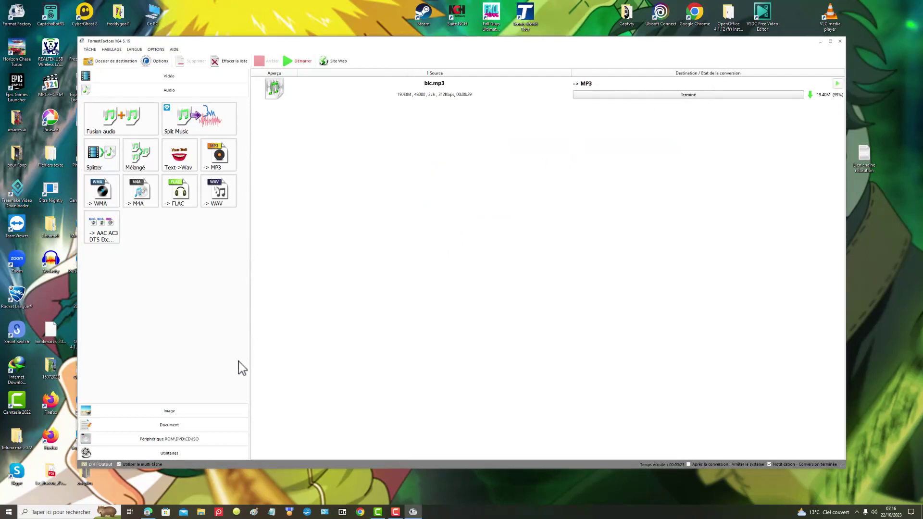
Examine the tools offered in the document, image, ROM device and utilities categories of Format Factory.
left_click(189, 426)
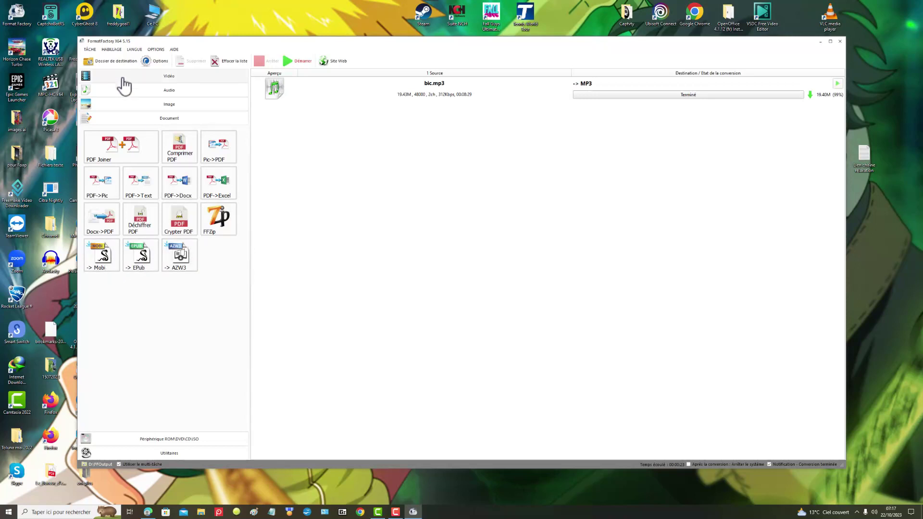
left_click(169, 109)
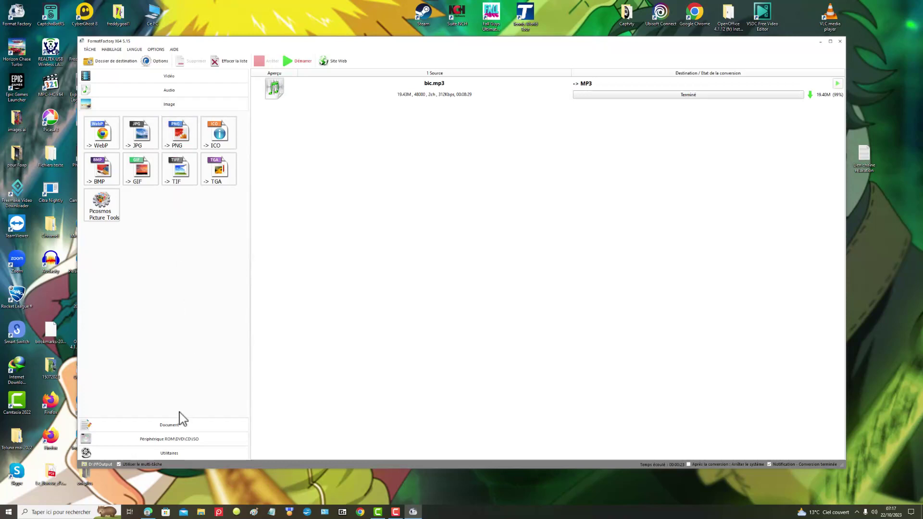
left_click(170, 440)
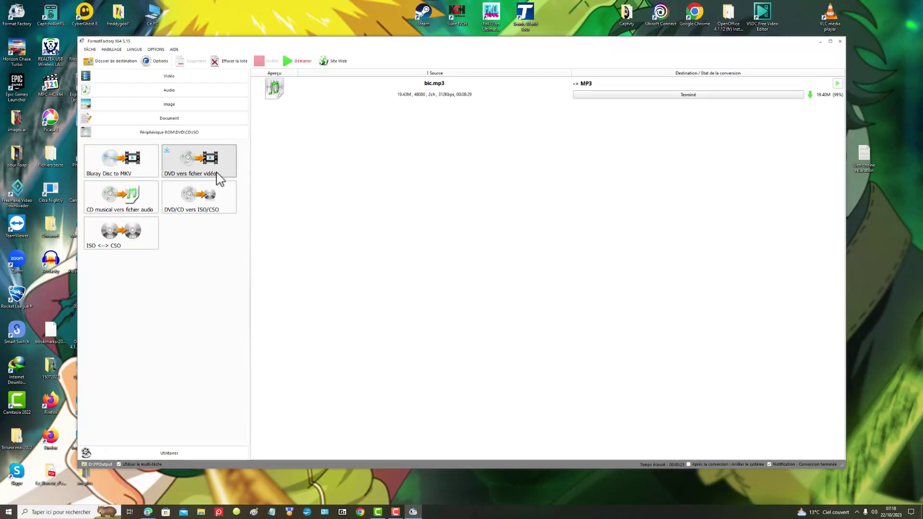
left_click(165, 454)
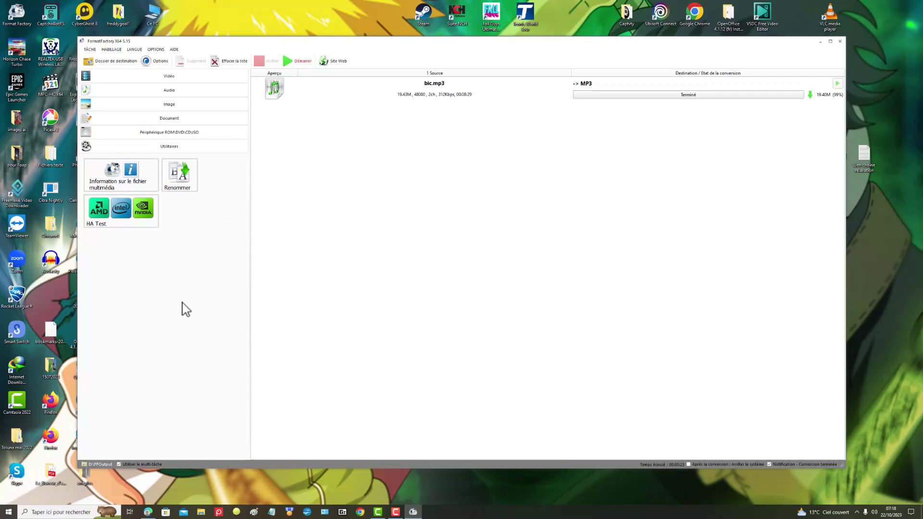
Load bic from the Music folder into the multimedia file information tool.
left_click(144, 186)
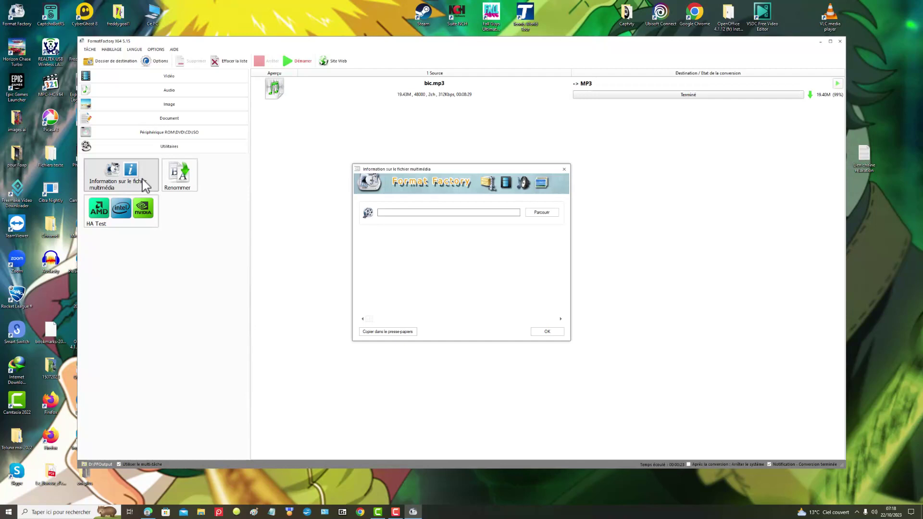
left_click(536, 215)
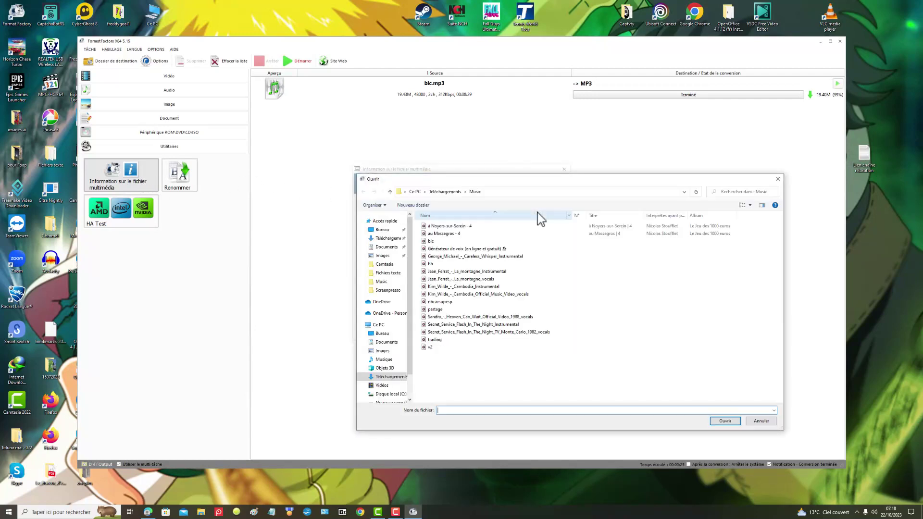
left_click(438, 241)
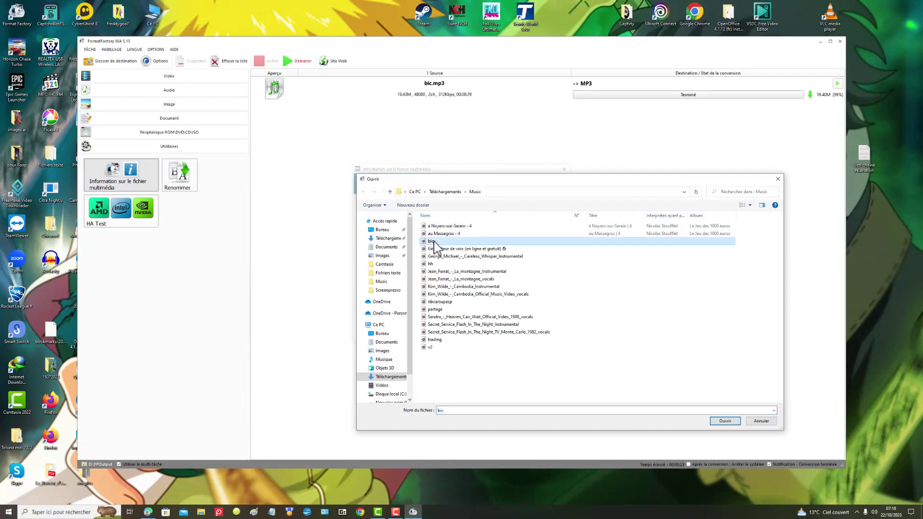
left_click(726, 422)
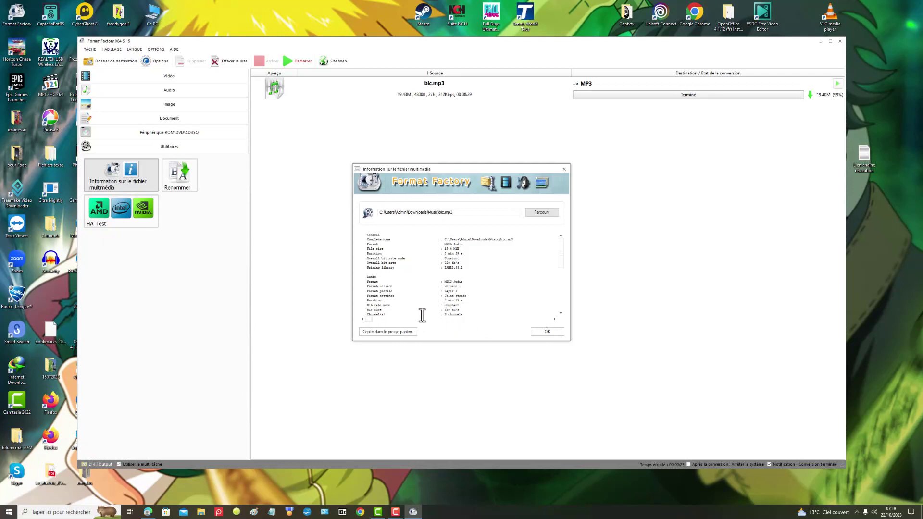
Read through the general and audio details of bic.mp3 down to the end of the report.
left_click(561, 314)
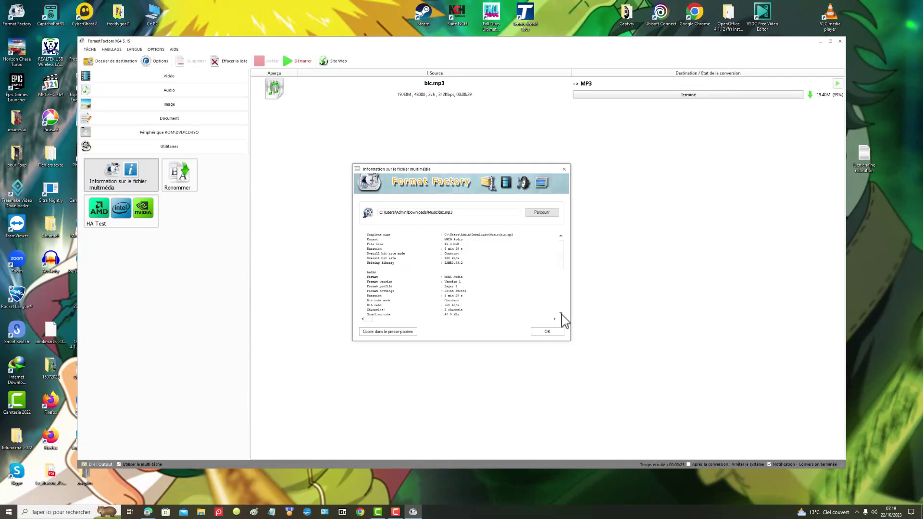
left_click(561, 315)
left_click(561, 315)
left_click(560, 314)
left_click(561, 315)
left_click(560, 315)
left_click(561, 315)
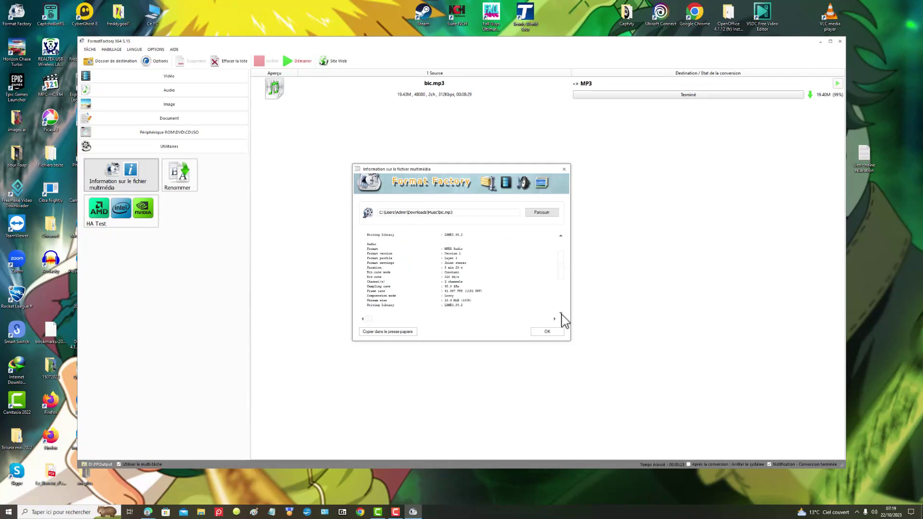
left_click(561, 314)
left_click(561, 315)
left_click(561, 314)
left_click(561, 315)
left_click(561, 314)
left_click(560, 315)
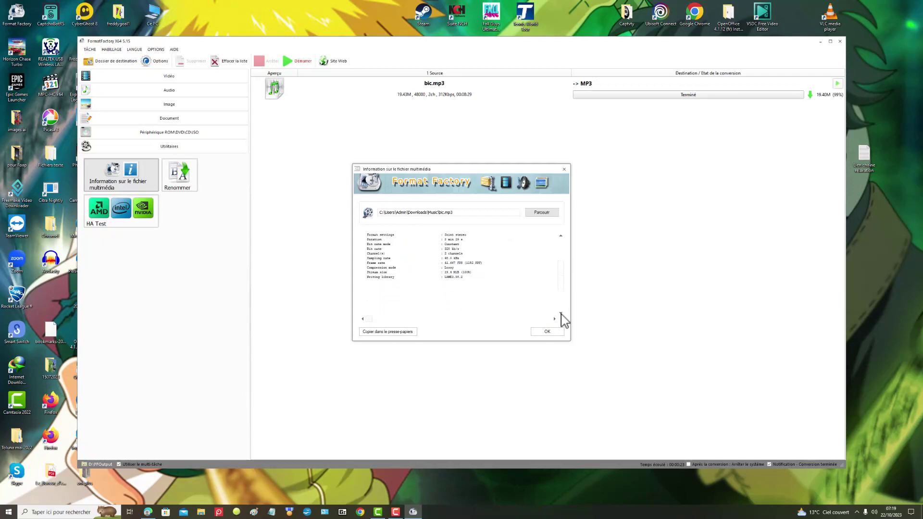
Examine the last audio entries of the bic.mp3 report, then go back up to its general and audio sections.
left_click(560, 315)
left_click(560, 315)
left_click(561, 314)
left_click(561, 314)
left_click(561, 314)
left_click(560, 315)
left_click(561, 315)
left_click(561, 315)
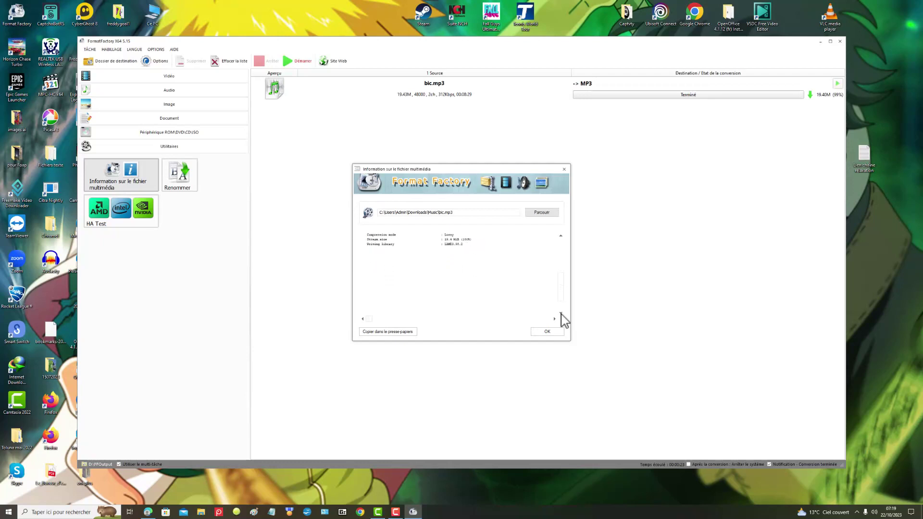
left_click(561, 315)
left_click(560, 315)
scroll(529, 299, "up", 2)
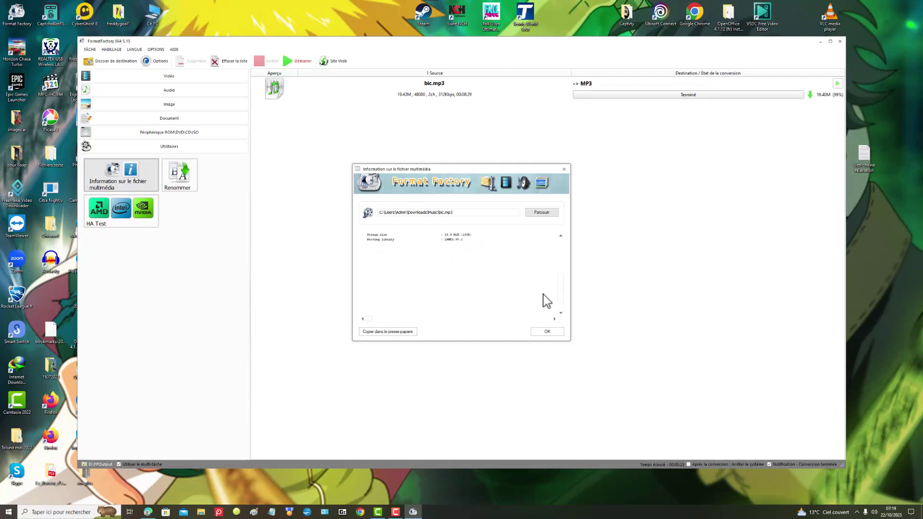
scroll(557, 289, "up", 4)
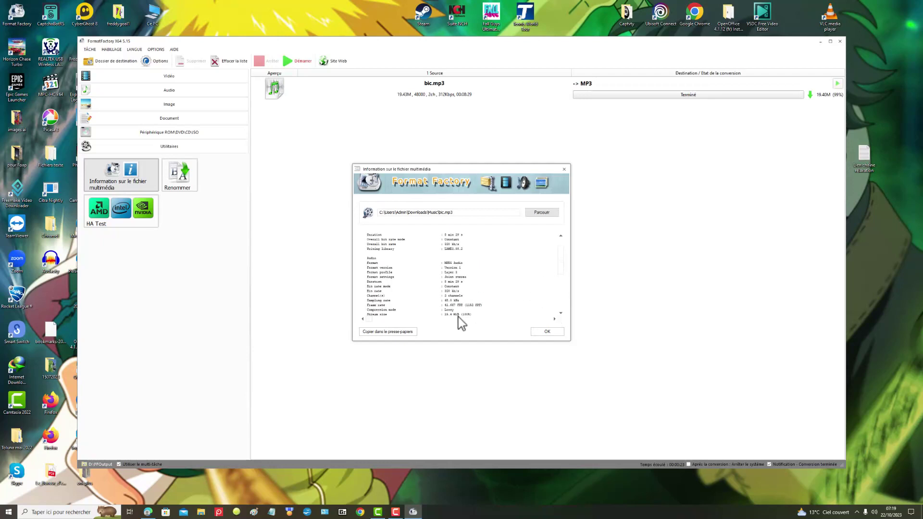
Copy the bic.mp3 media report to the clipboard, paste it into a blank Notepad document and maximize that window.
left_click(401, 333)
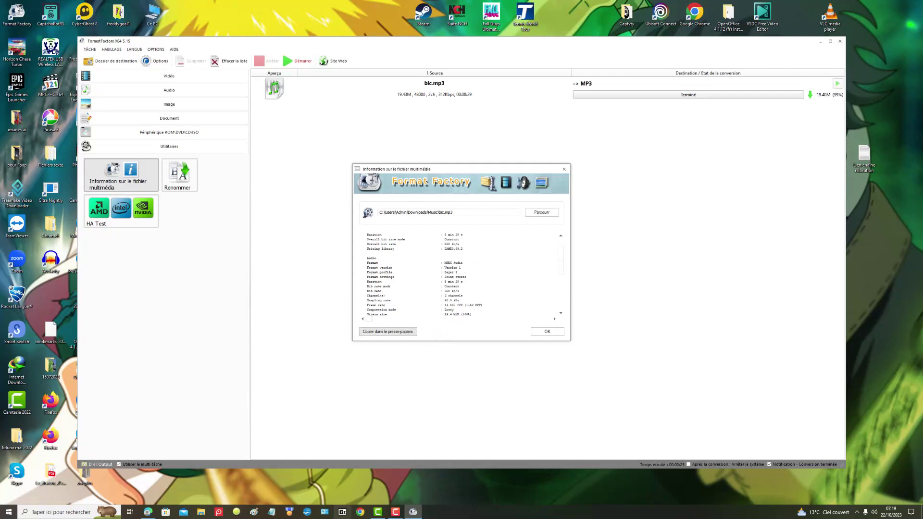
left_click(273, 513)
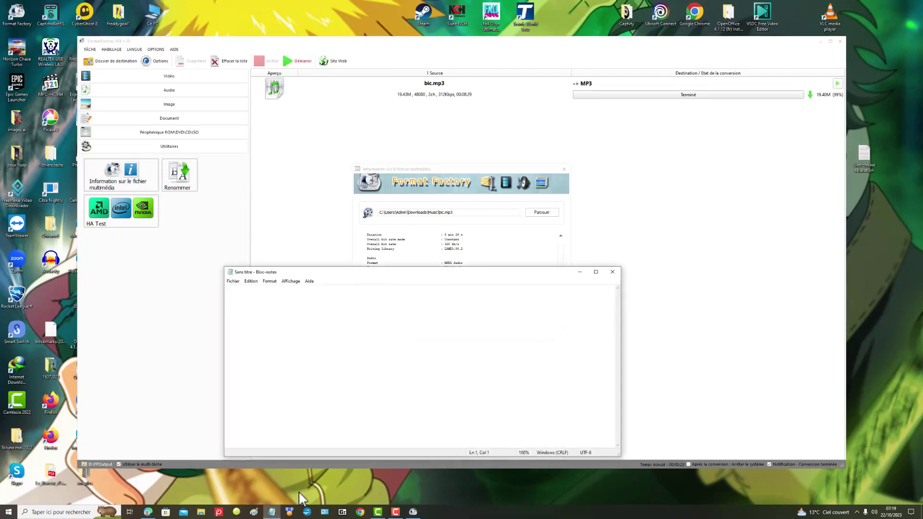
left_click(233, 281)
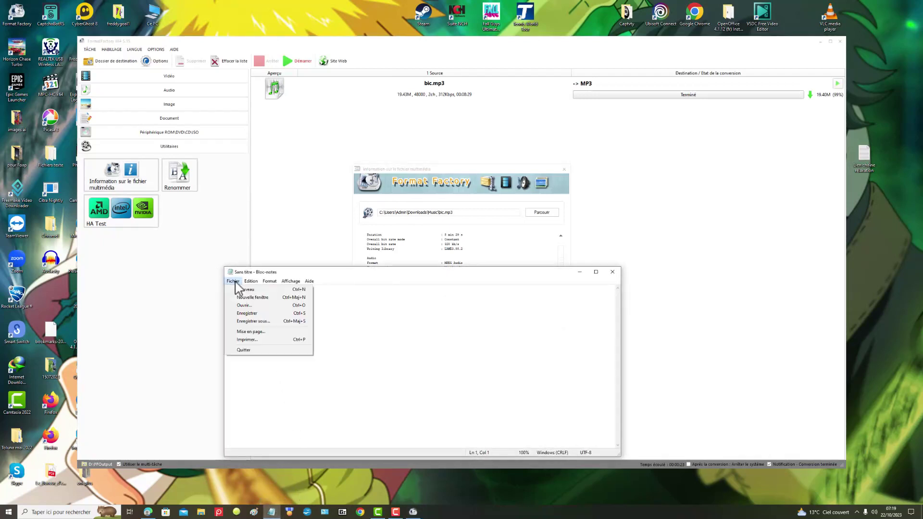
mouse_move(250, 281)
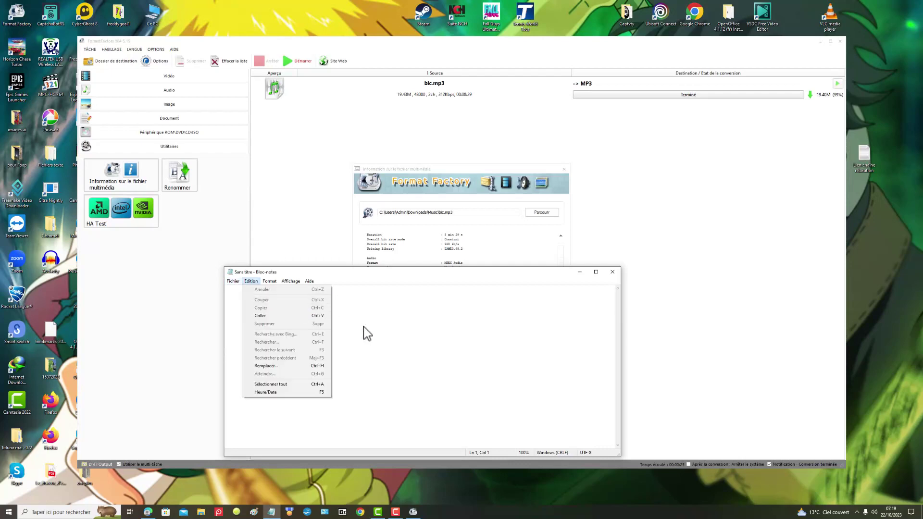
left_click(284, 317)
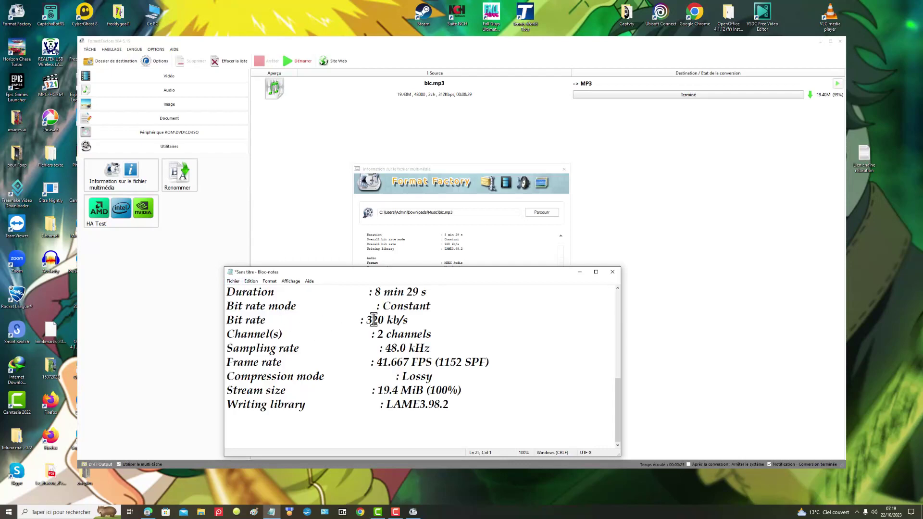
left_click(596, 272)
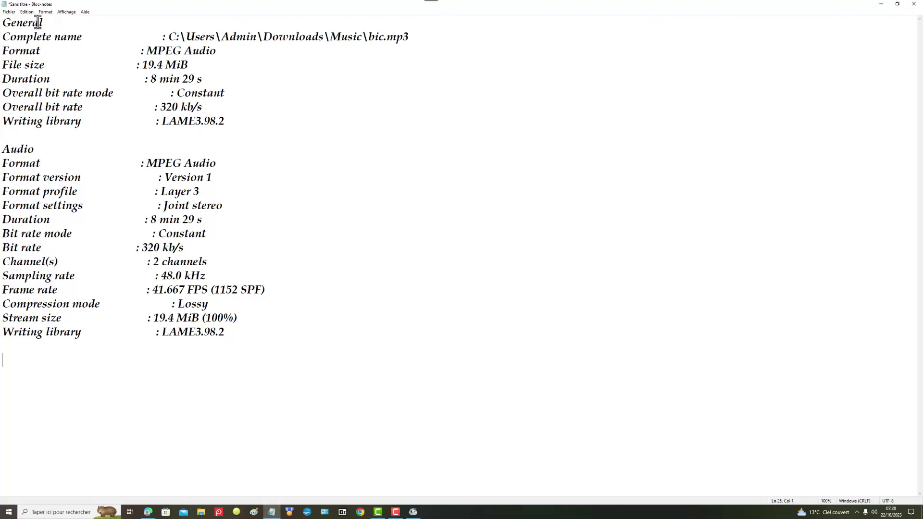
Save the pasted report as a text file named propriétés_mp3 in the Fichiers texte folder.
left_click(8, 12)
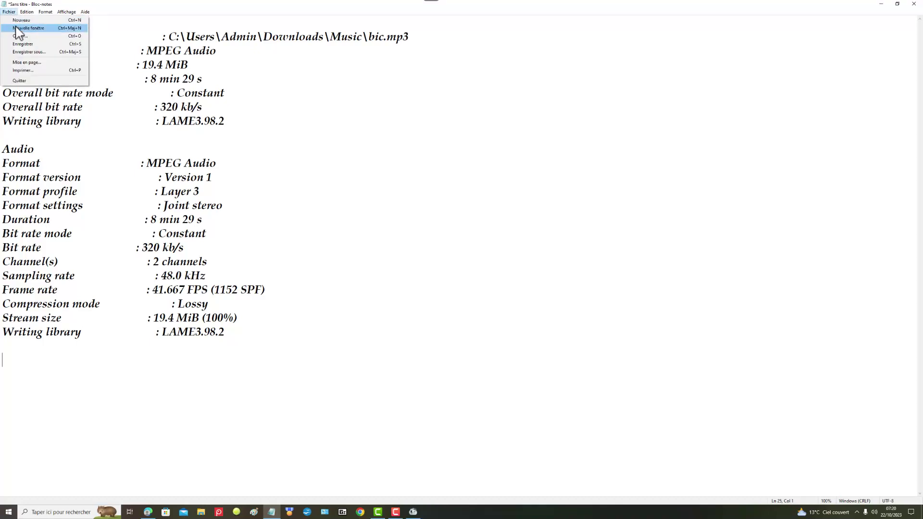
left_click(37, 52)
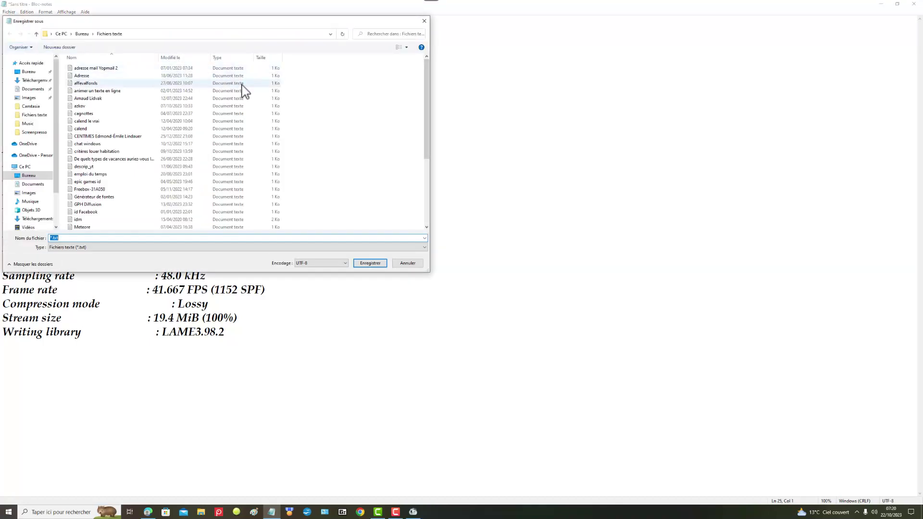
type("propriétés_mp3")
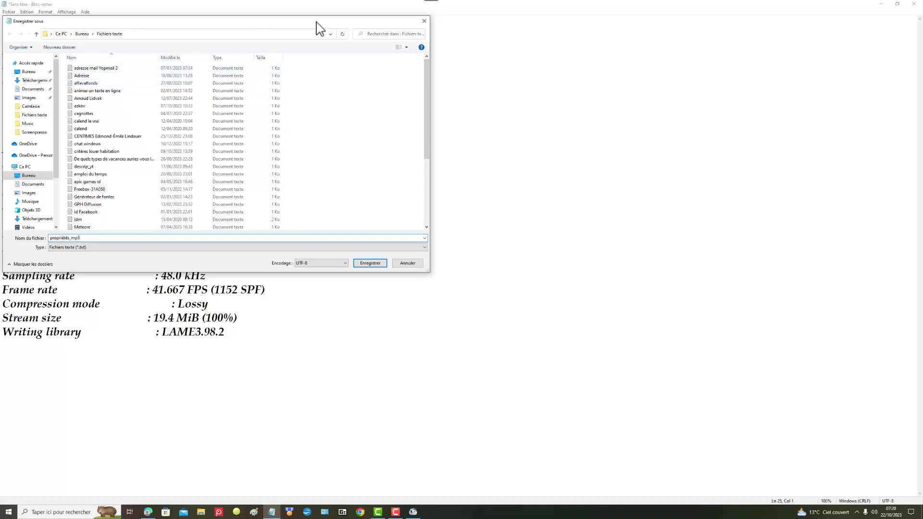
key("Tab")
key("shift+Tab")
left_click(380, 264)
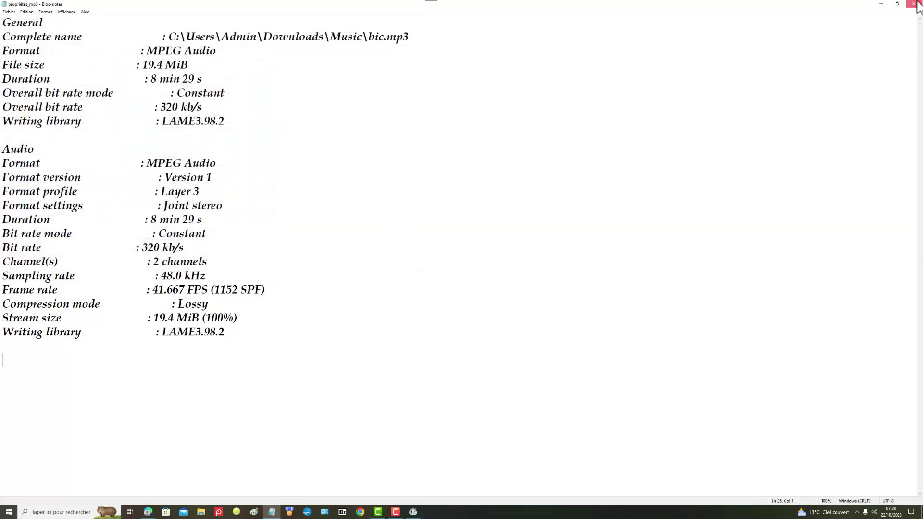